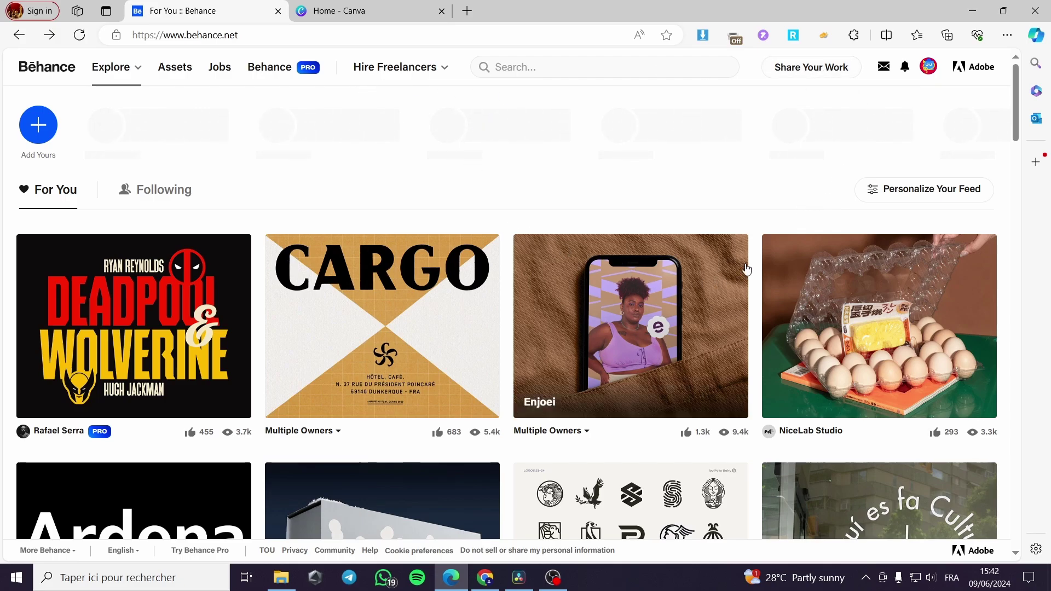
pyautogui.scroll(-3, 427, 396)
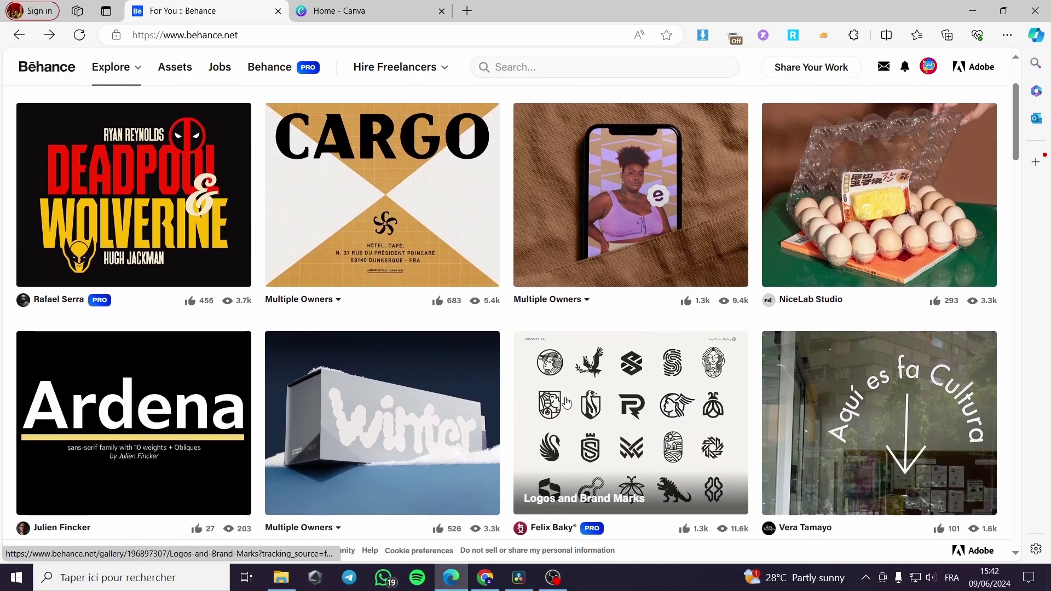
pyautogui.scroll(3, 520, 399)
pyautogui.scroll(-7, 603, 383)
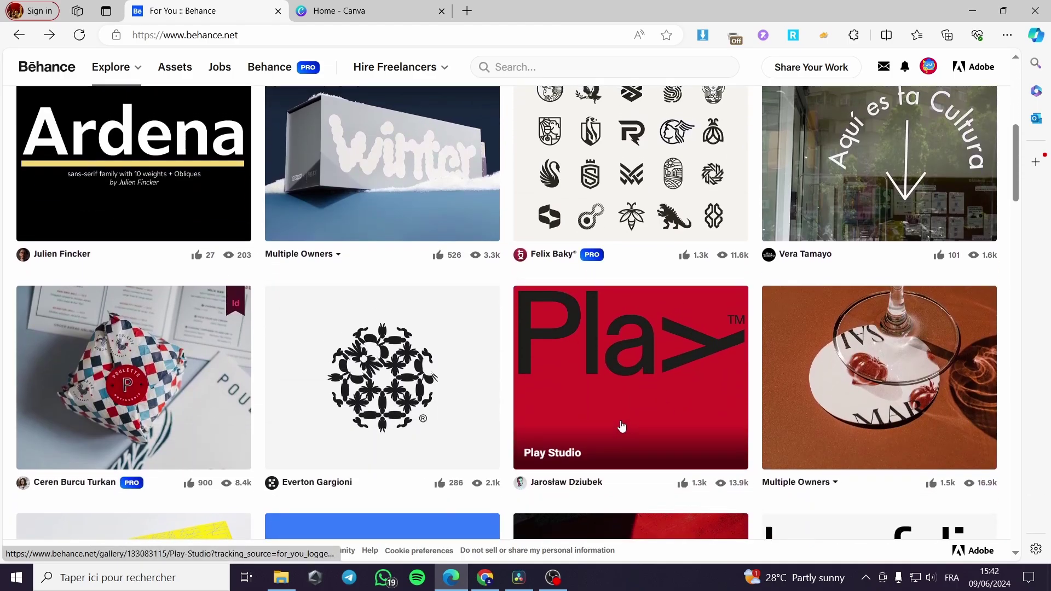
pyautogui.scroll(8, 621, 394)
pyautogui.scroll(-5, 368, 410)
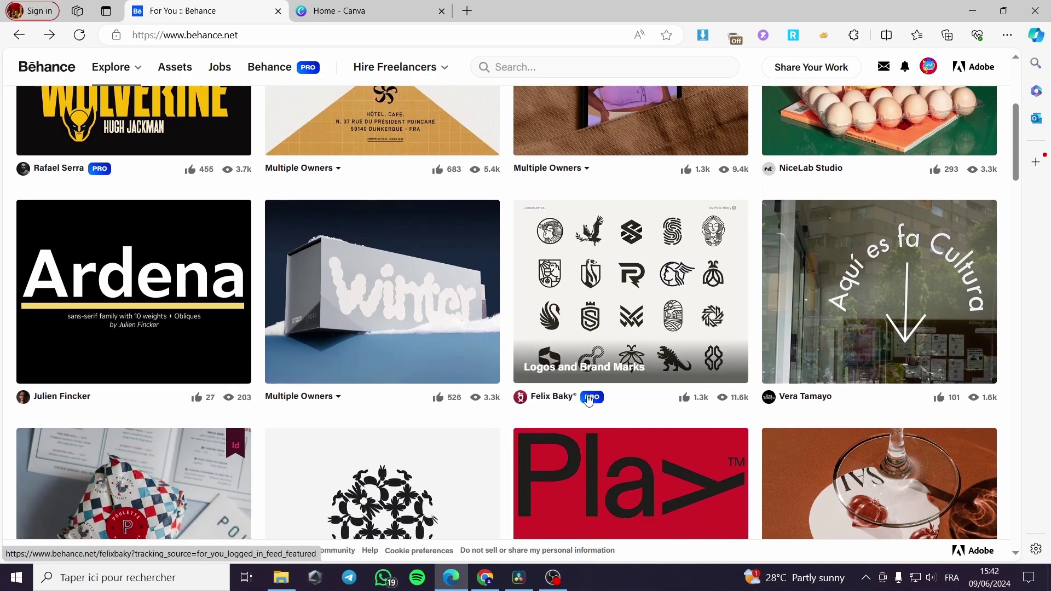
pyautogui.scroll(5, 603, 356)
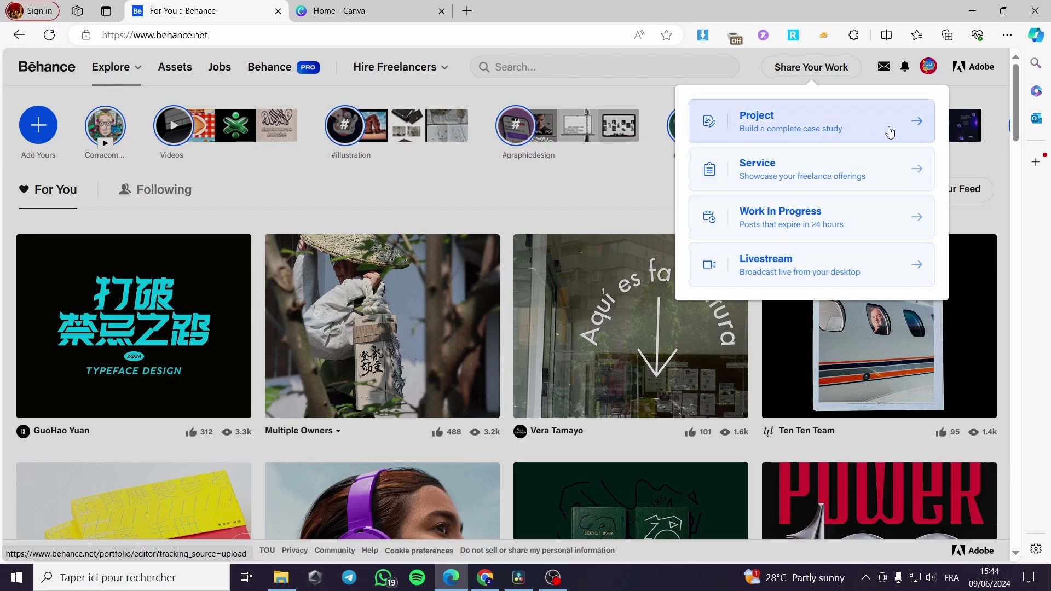
# Step: Start a new Project from the options for sharing your work on Behance
pyautogui.click(815, 130)
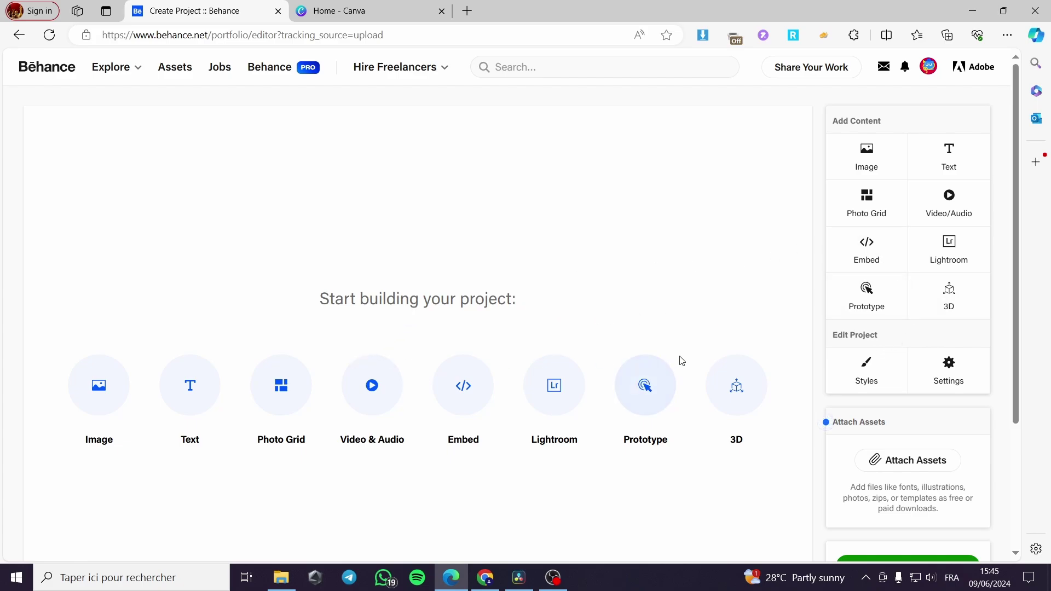
pyautogui.scroll(-2, 681, 360)
pyautogui.scroll(2, 710, 347)
# Step: Switch to Canva and open the recent design "Beauty & Retail Loyalty Card"
pyautogui.click(357, 10)
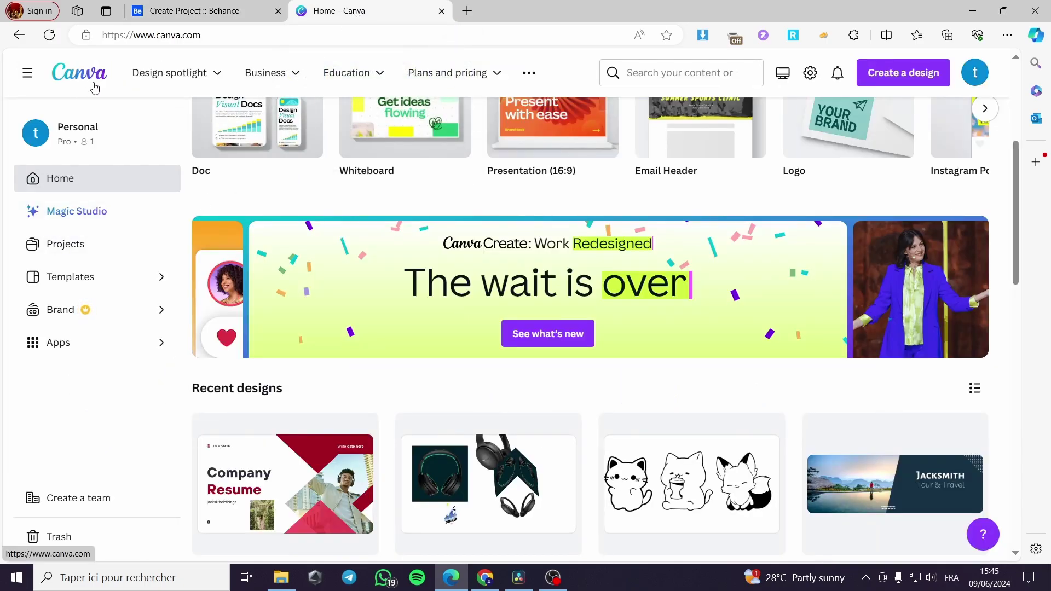
pyautogui.scroll(-3, 898, 363)
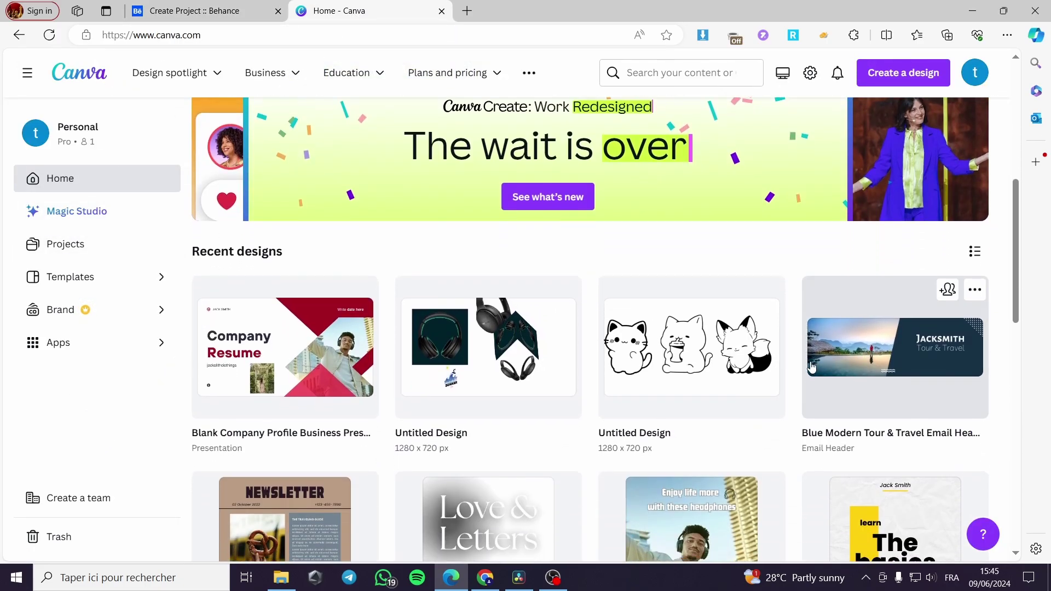
pyautogui.scroll(8, 899, 363)
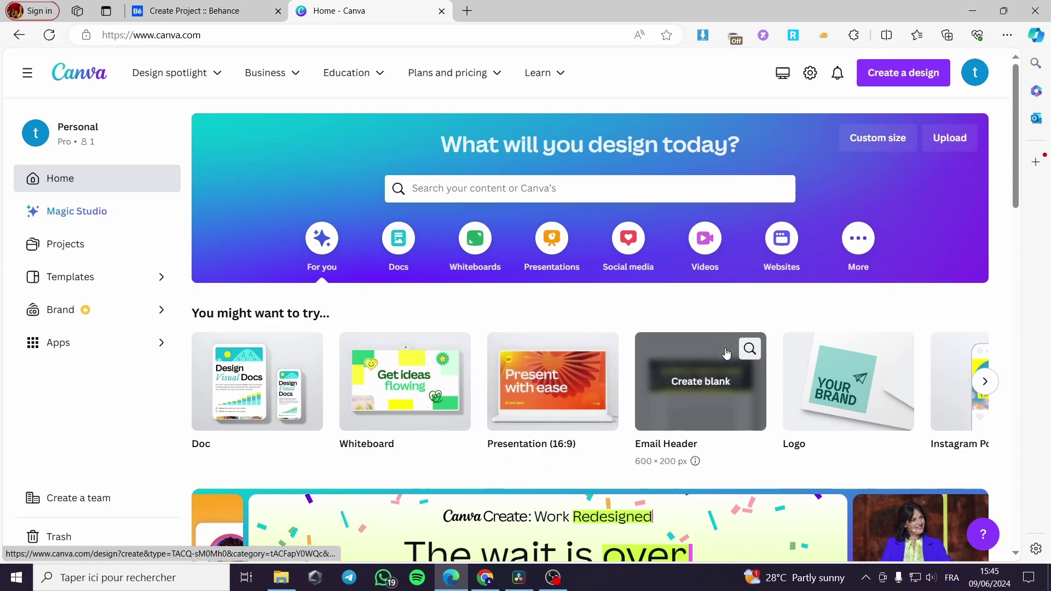
pyautogui.scroll(-7, 727, 353)
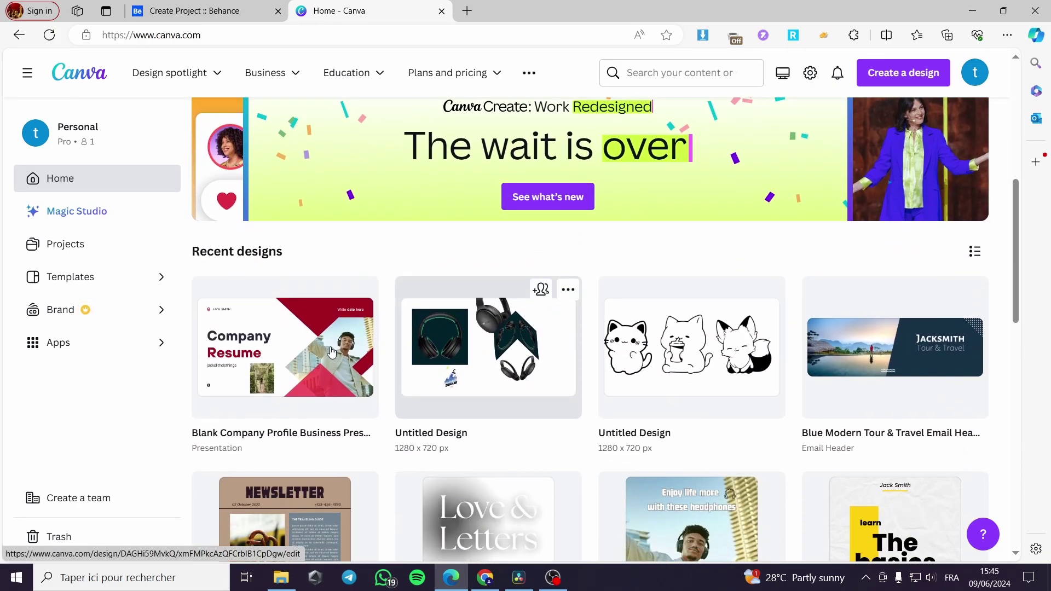
pyautogui.scroll(-5, 465, 394)
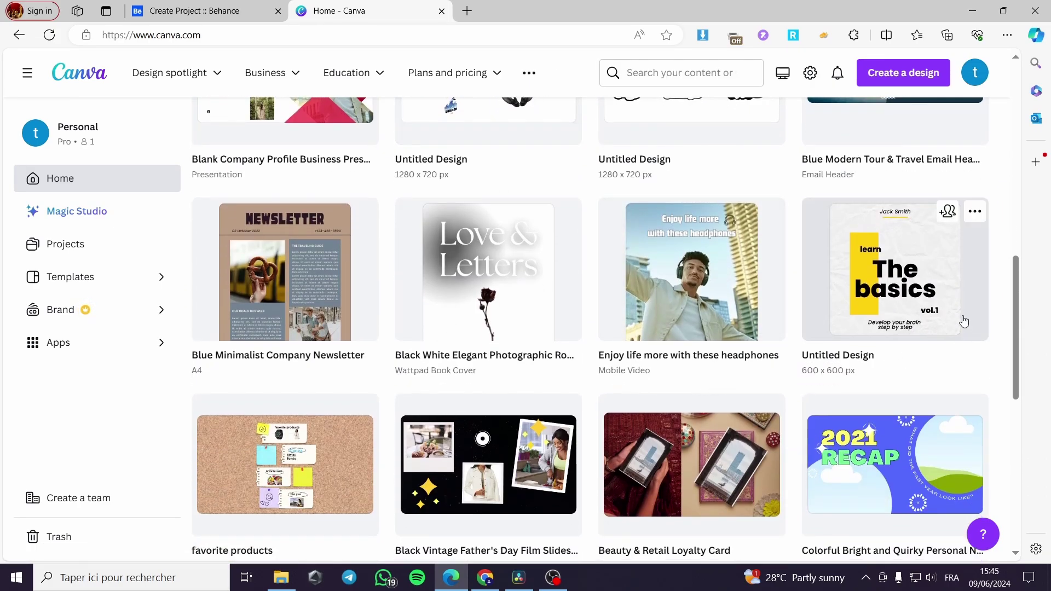
pyautogui.scroll(-4, 964, 321)
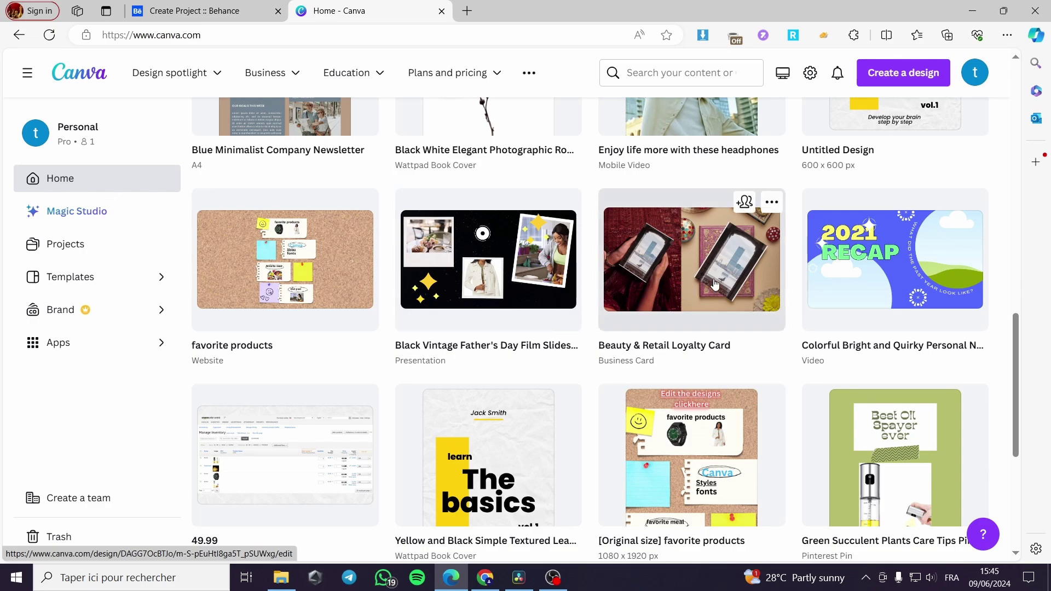
pyautogui.click(717, 277)
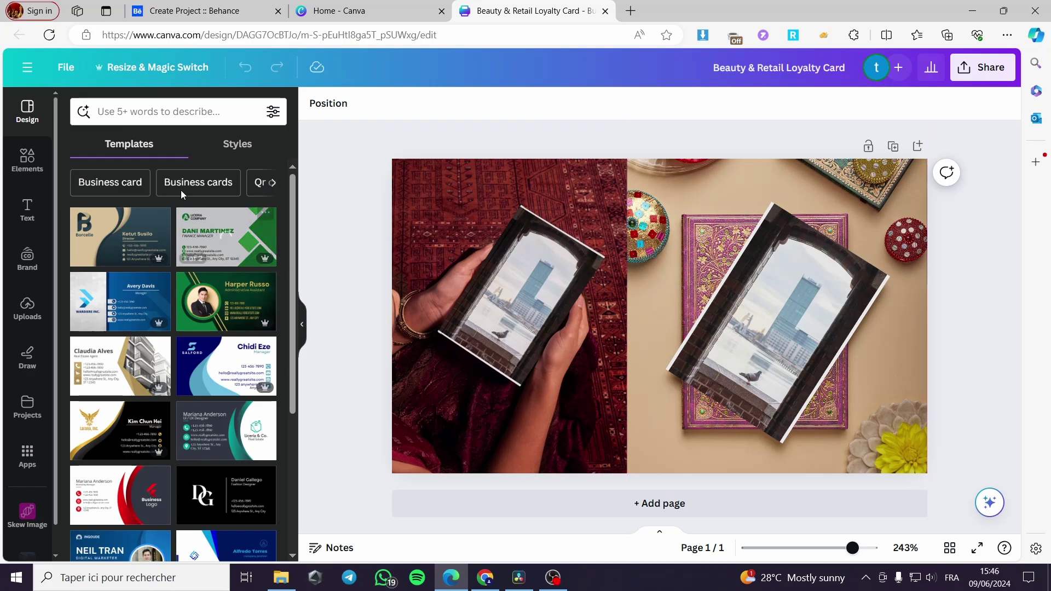
# Step: Add a second page to the loyalty card design below the photo mockup page
pyautogui.click(659, 510)
pyautogui.scroll(2, 605, 316)
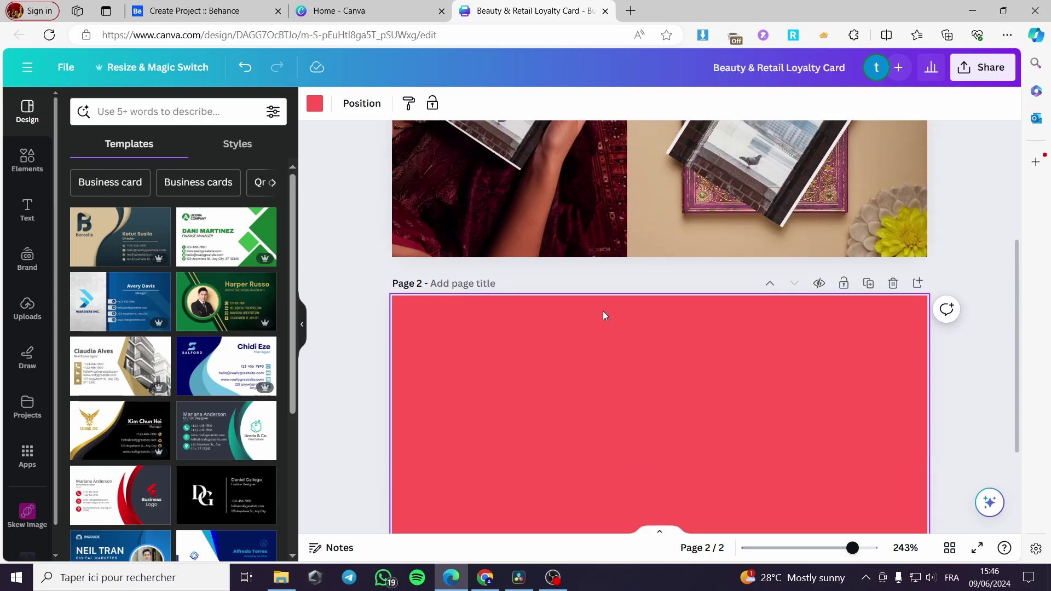
pyautogui.scroll(-1, 652, 364)
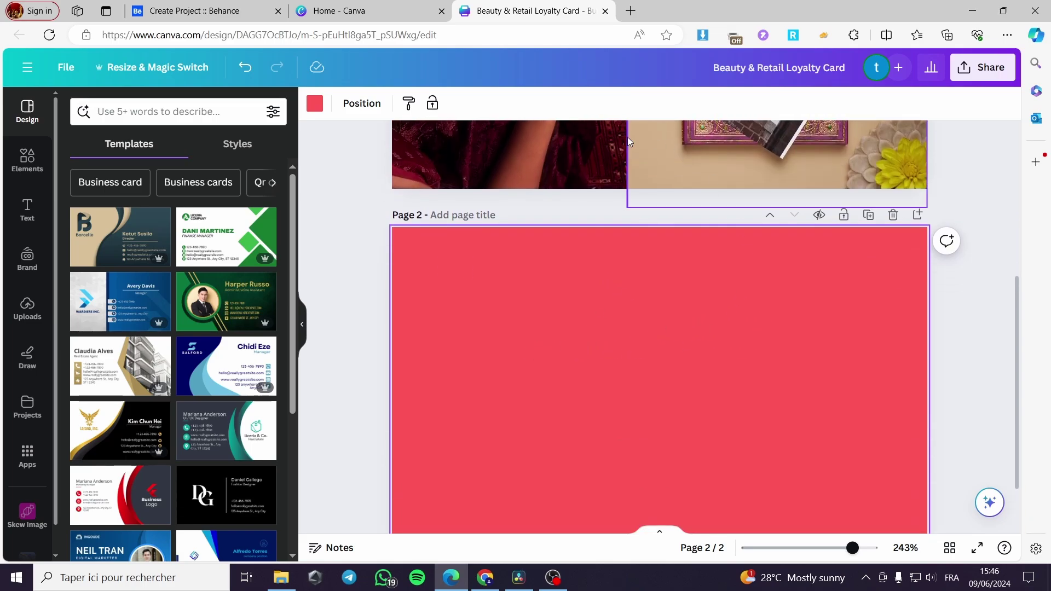
pyautogui.scroll(3, 540, 306)
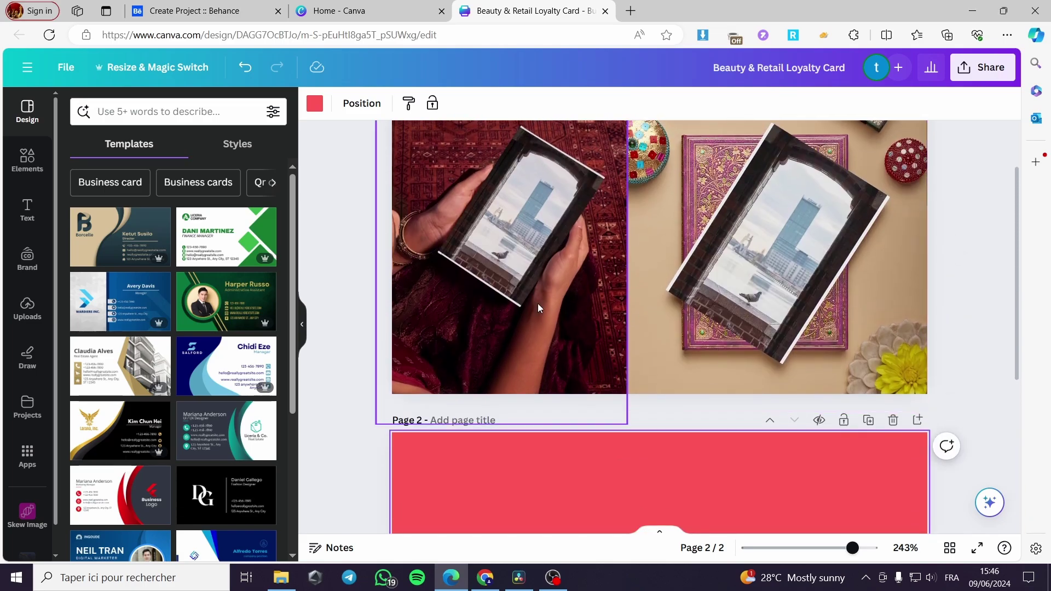
pyautogui.scroll(-1, 611, 304)
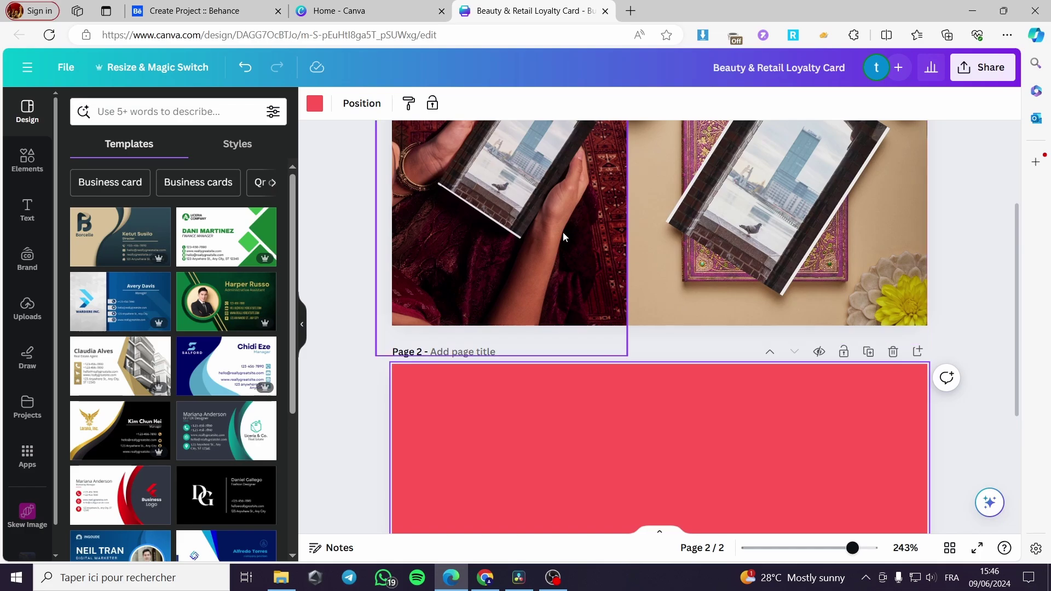
pyautogui.scroll(2, 571, 251)
pyautogui.click(571, 252)
pyautogui.moveTo(570, 166)
pyautogui.mouseDown()
pyautogui.moveTo(540, 258)
pyautogui.moveTo(522, 394)
pyautogui.moveTo(570, 182)
pyautogui.mouseUp()
pyautogui.scroll(-4, 585, 310)
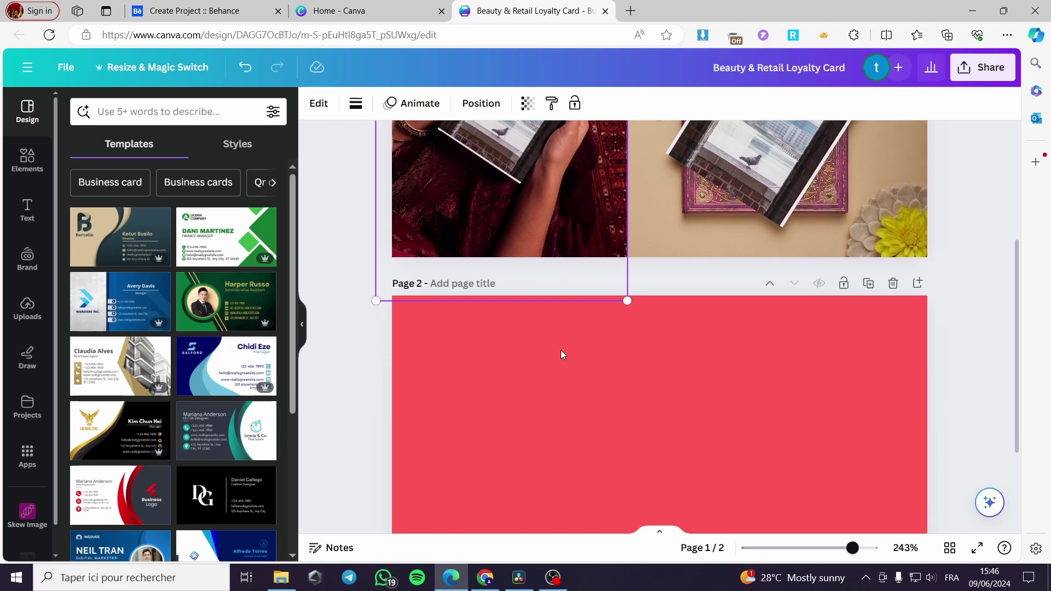
# Step: Insert the recently used "Brimston Co." font combination on page 2
pyautogui.click(540, 352)
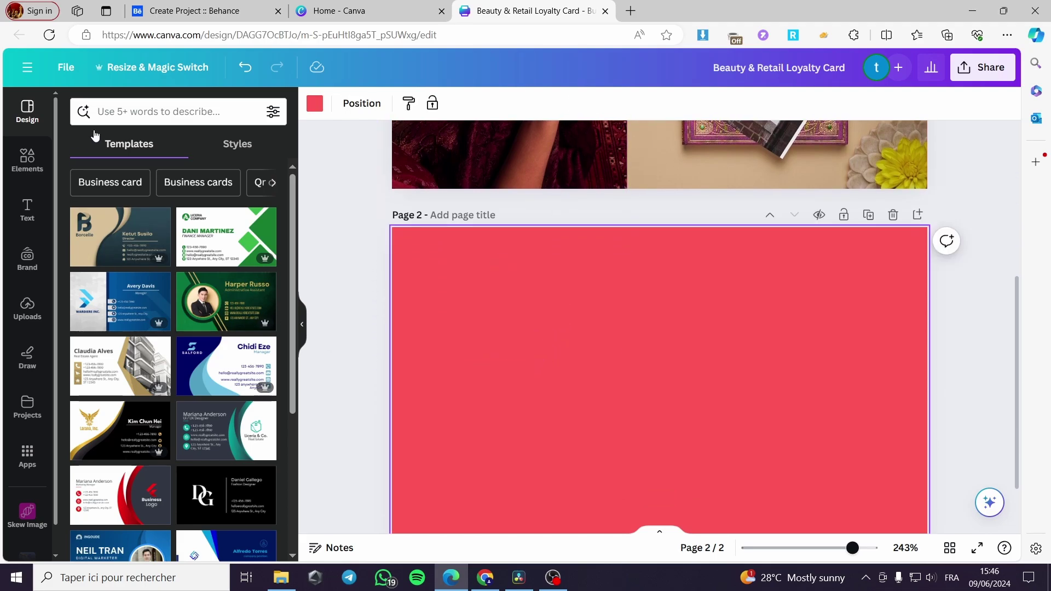
pyautogui.click(27, 211)
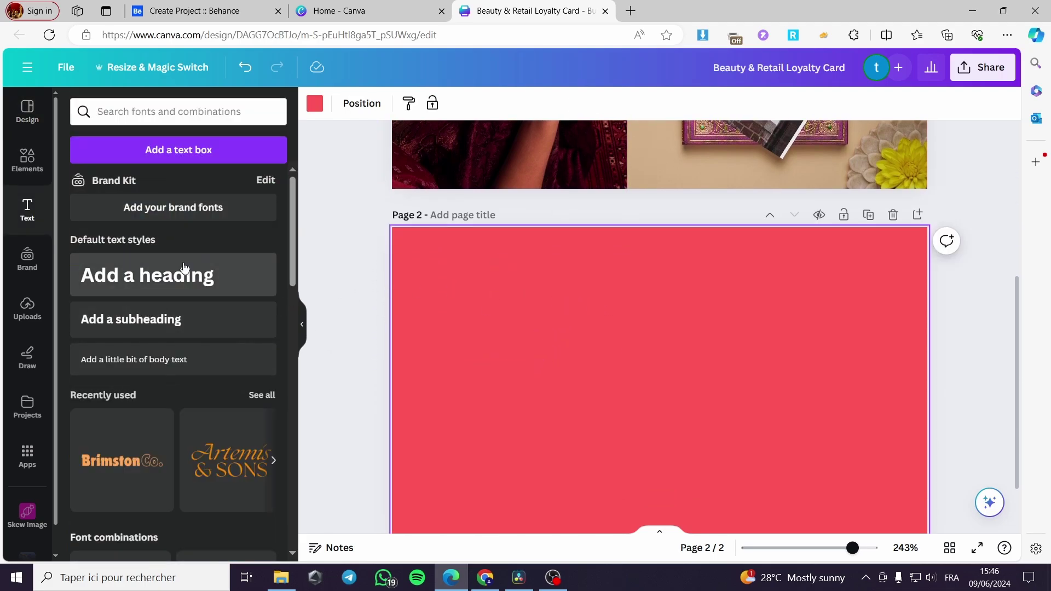
pyautogui.click(143, 456)
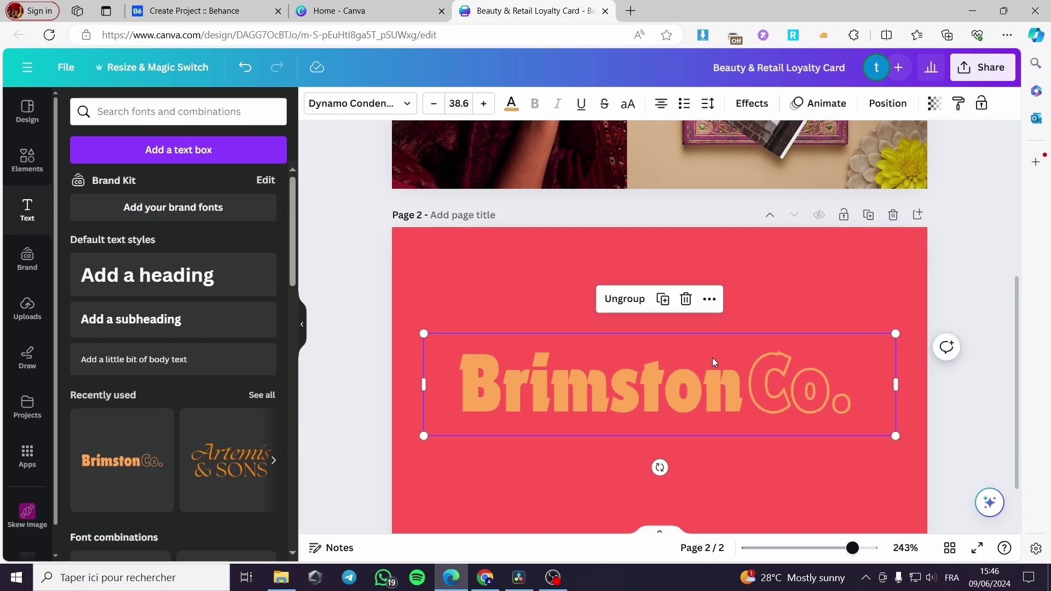
# Step: Recolour both words of the "Brimston Co." text black and move the text group up towards the top of page 2
pyautogui.click(733, 396)
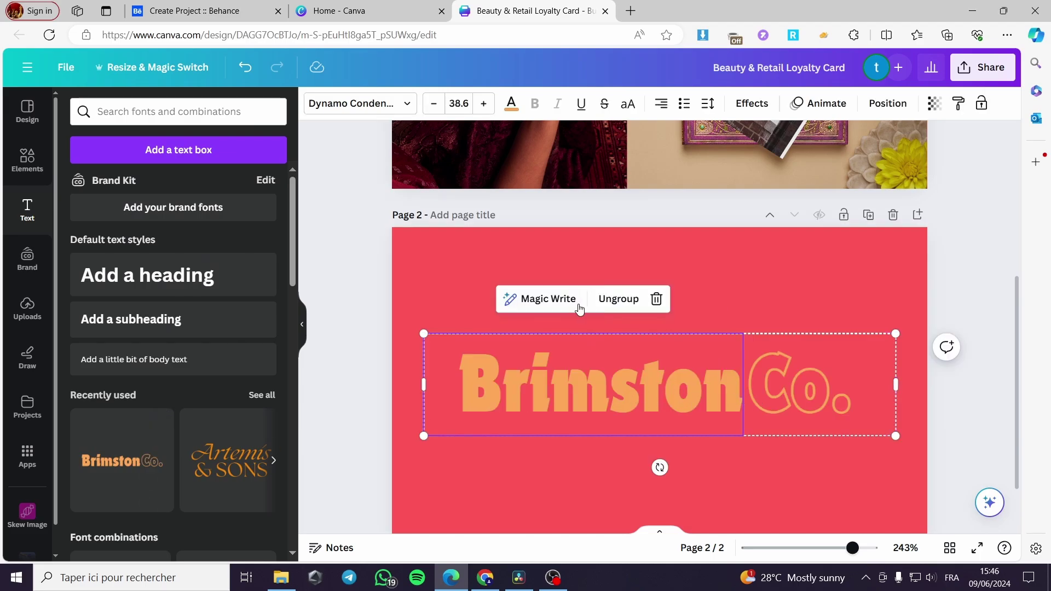
pyautogui.click(512, 103)
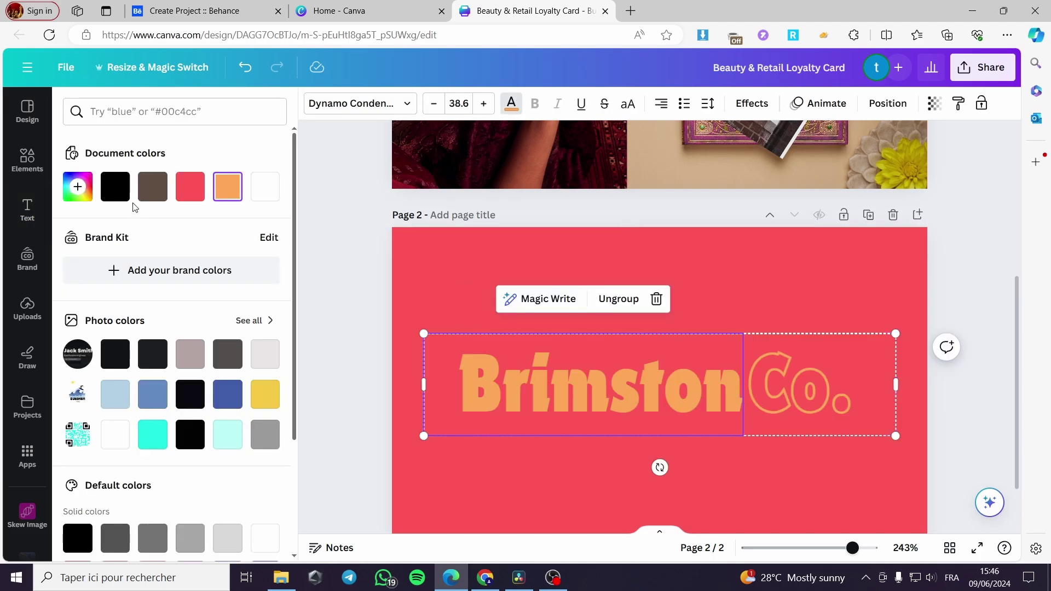
pyautogui.click(115, 187)
pyautogui.click(854, 432)
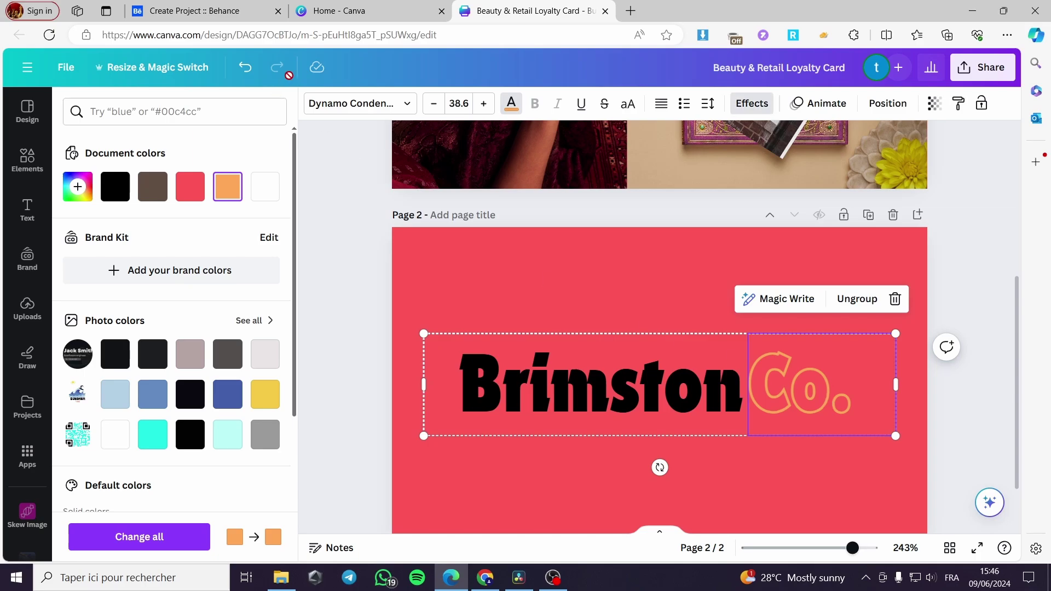
pyautogui.click(117, 188)
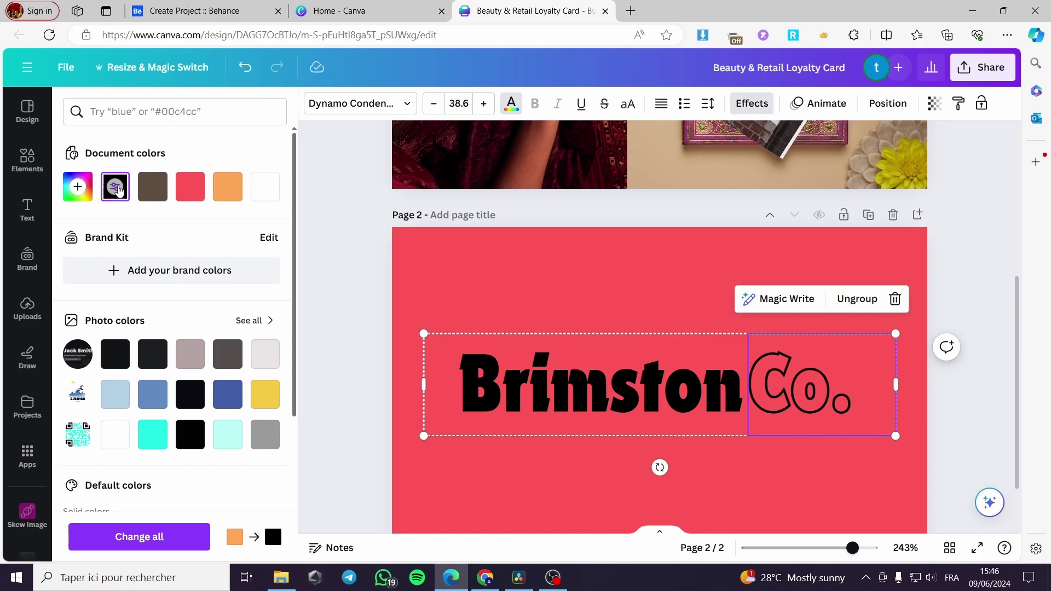
pyautogui.click(772, 445)
pyautogui.moveTo(722, 408); pyautogui.dragTo(716, 333)
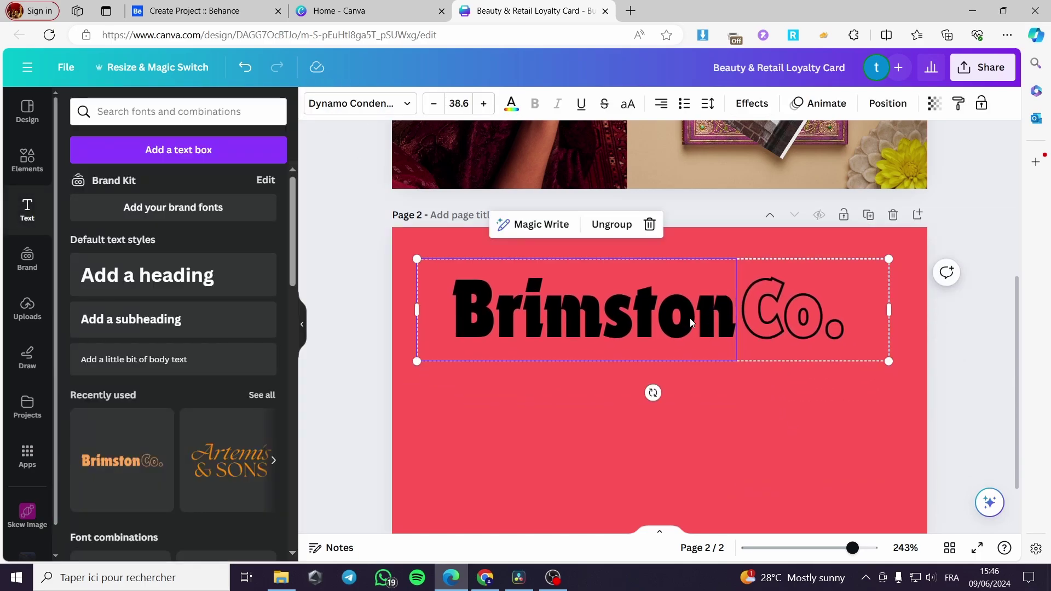
# Step: Replace the word "Brimston" with the portfolio owner's full name and widen the text box so it fits on one line
pyautogui.doubleClick(703, 318)
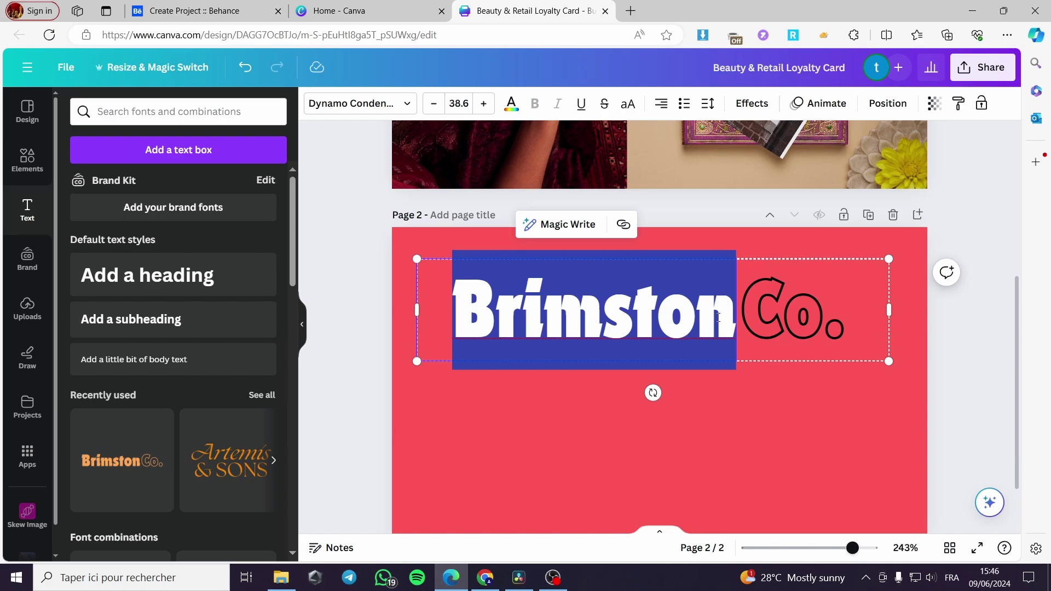
pyautogui.write('Jac')
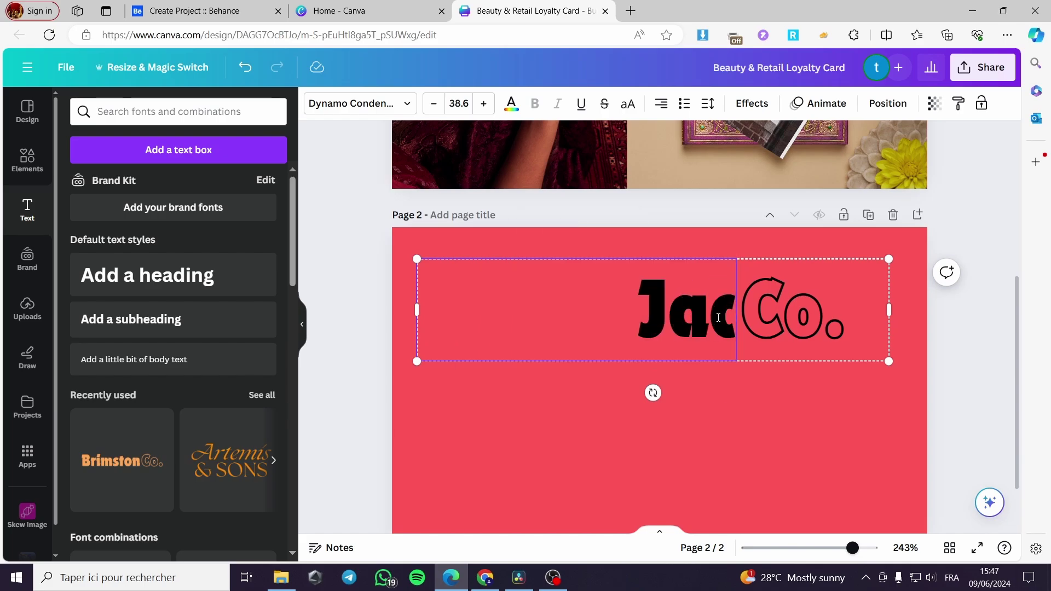
pyautogui.write('kSmith')
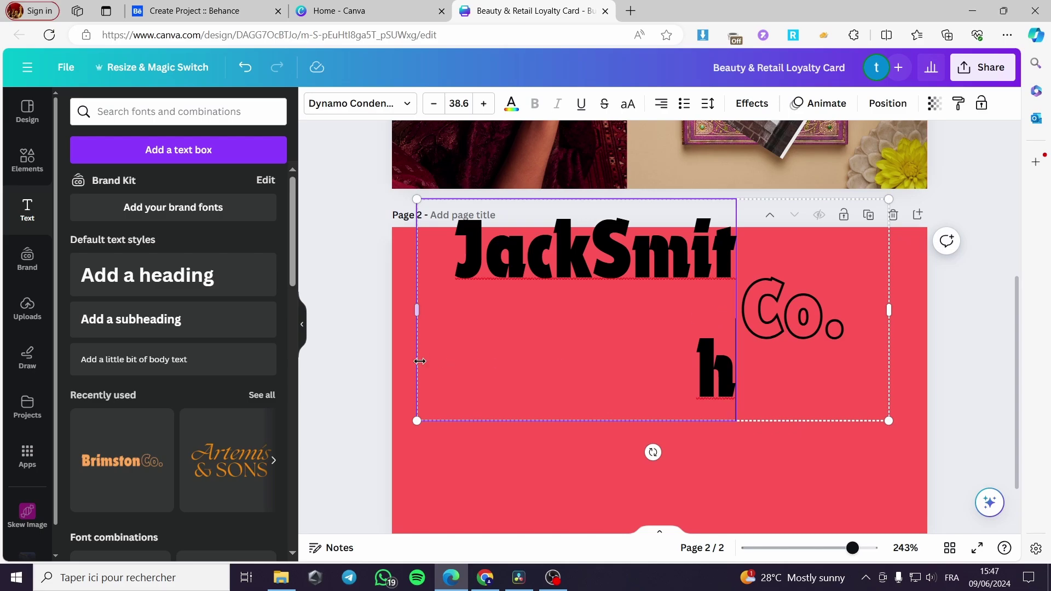
pyautogui.moveTo(416, 310); pyautogui.dragTo(392, 310)
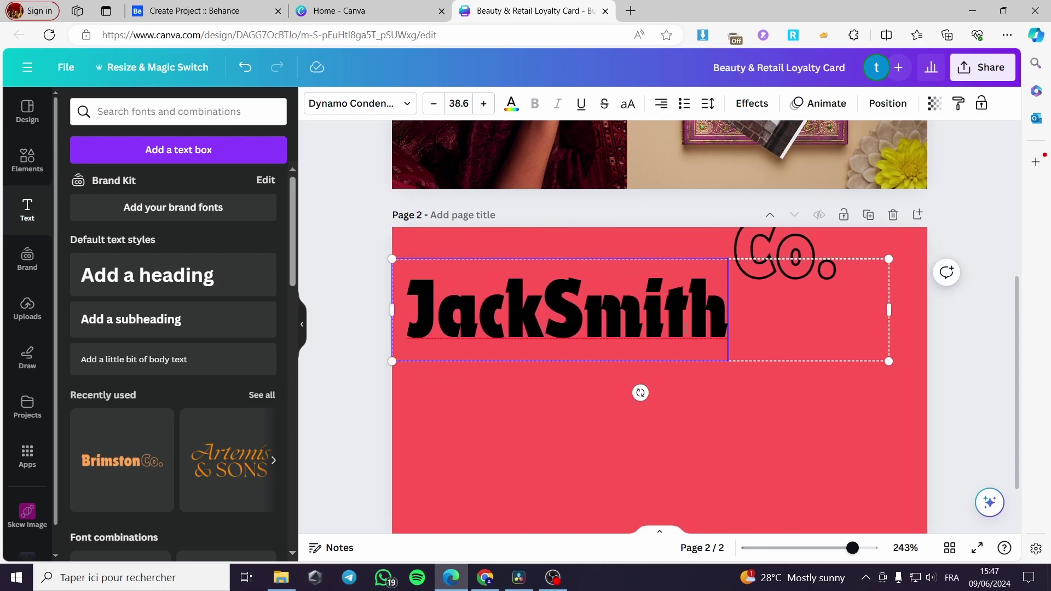
# Step: Remove the outlined "Co." text and centre the remaining name near the top of page 2
pyautogui.moveTo(889, 310)
pyautogui.mouseDown()
pyautogui.moveTo(1018, 314)
pyautogui.moveTo(832, 310)
pyautogui.moveTo(887, 301)
pyautogui.mouseUp()
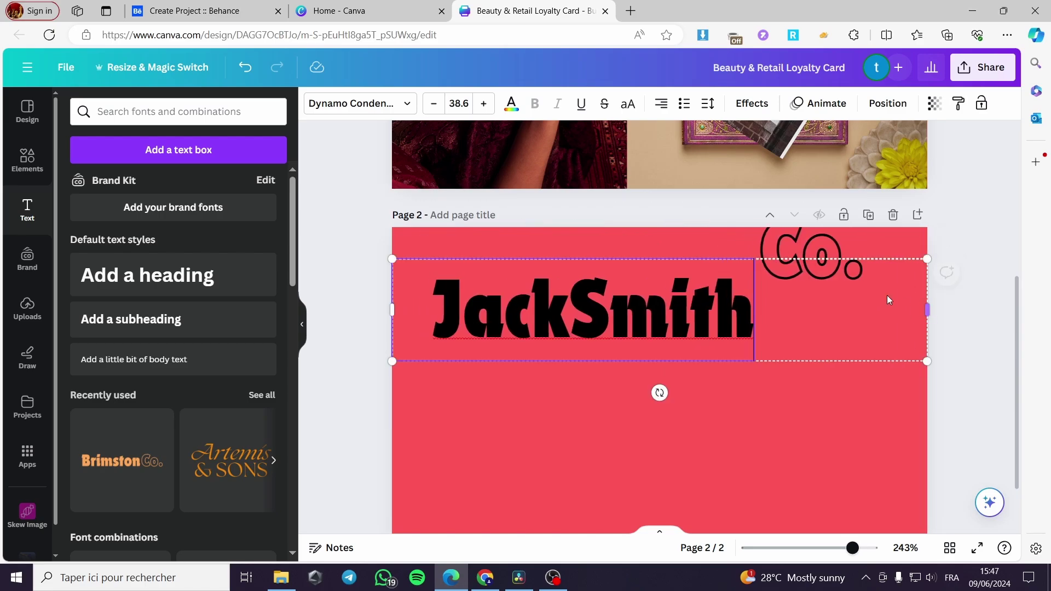
pyautogui.hotkey('ctrl', 'z')
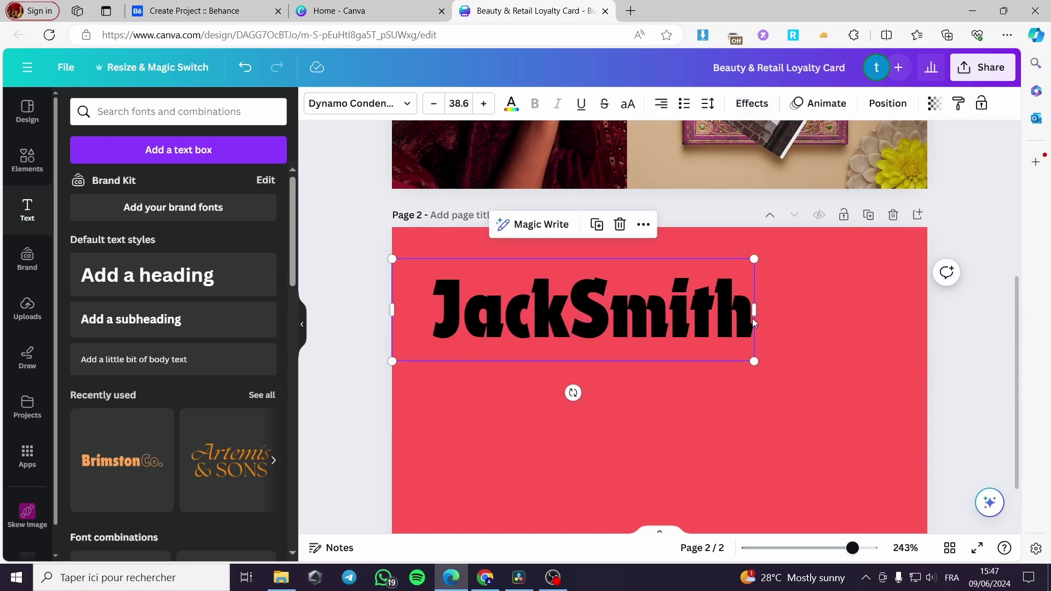
pyautogui.moveTo(615, 321); pyautogui.dragTo(685, 297)
pyautogui.click(773, 387)
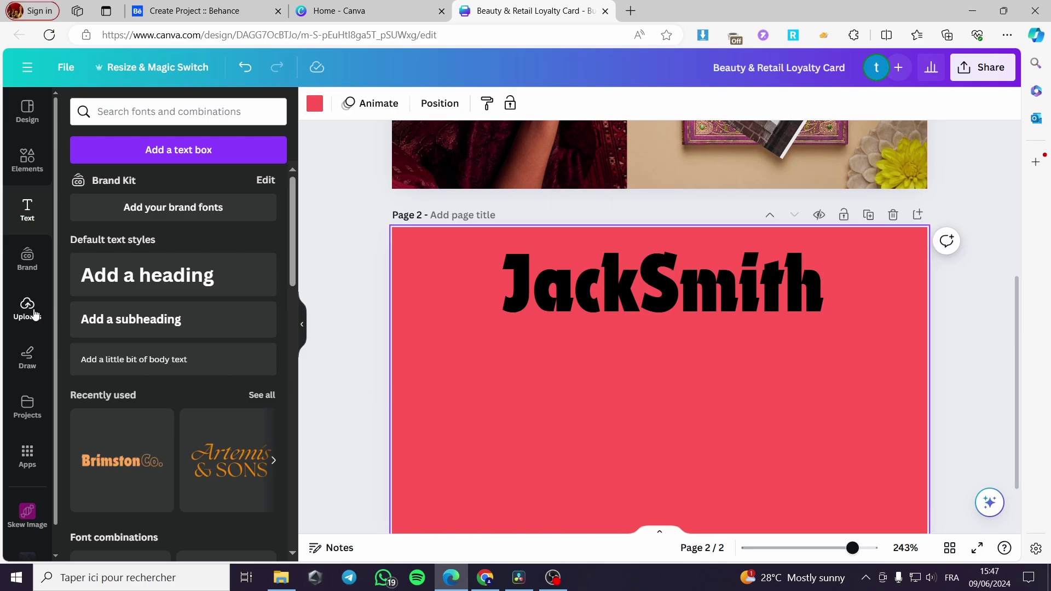
# Step: Add the green four-leaf clover sticker to page 2, scale it down and place it just left of the name
pyautogui.click(27, 160)
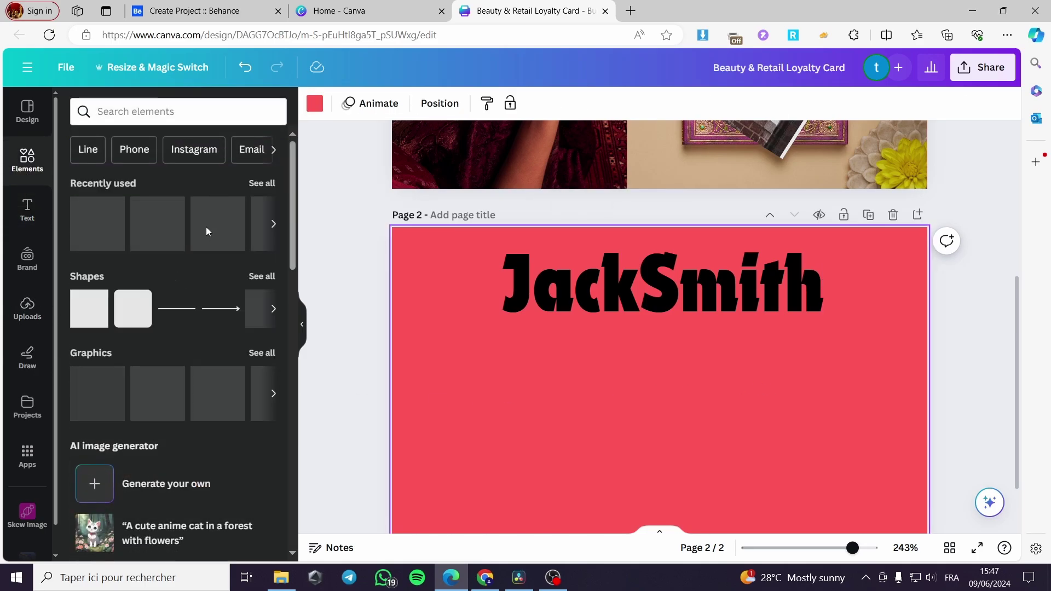
pyautogui.scroll(-4, 223, 402)
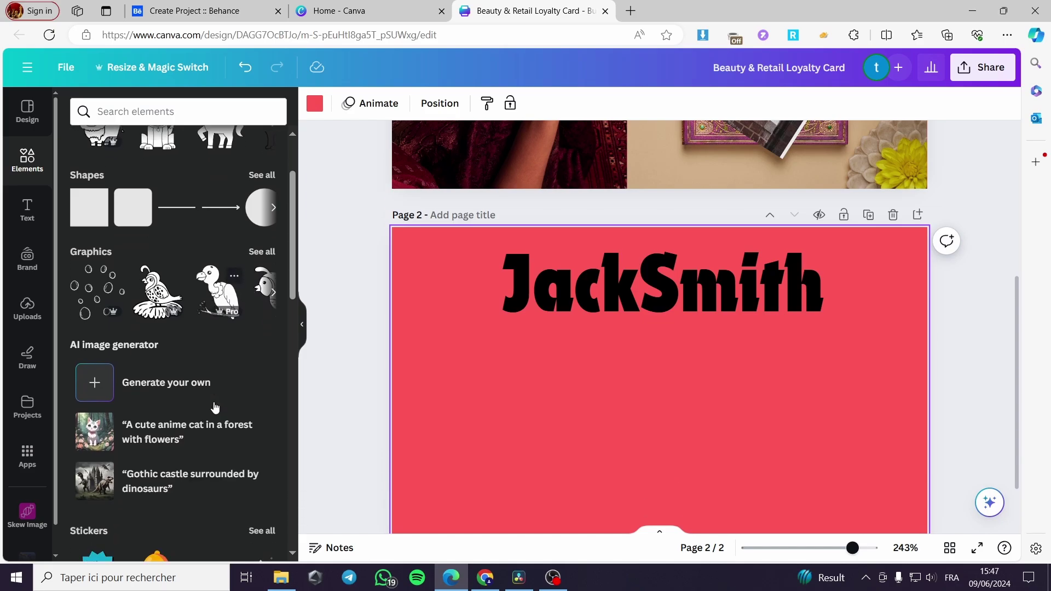
pyautogui.scroll(-1, 224, 402)
pyautogui.click(218, 399)
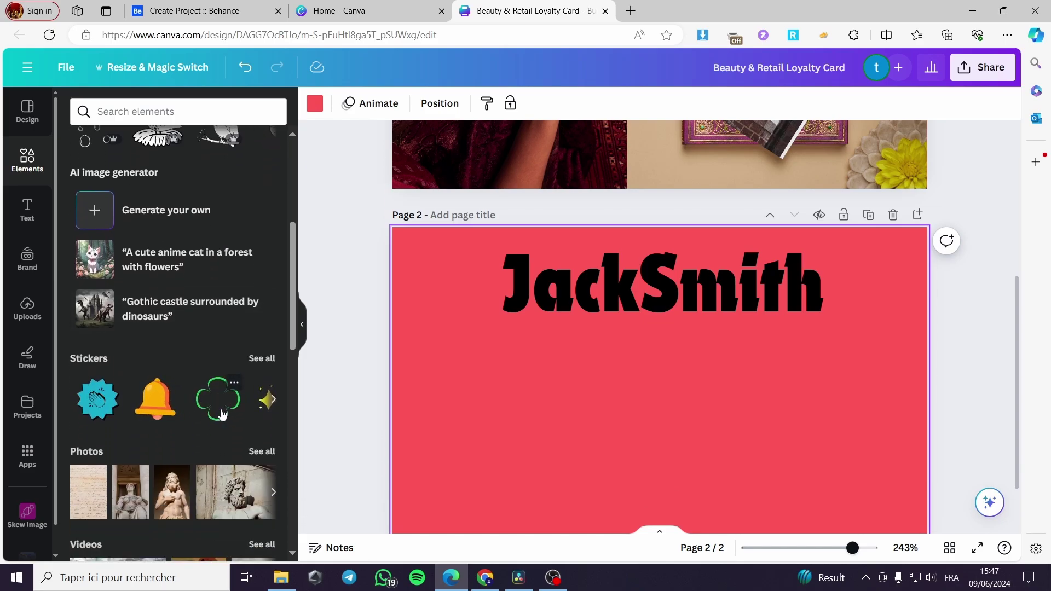
pyautogui.moveTo(786, 510); pyautogui.dragTo(469, 311)
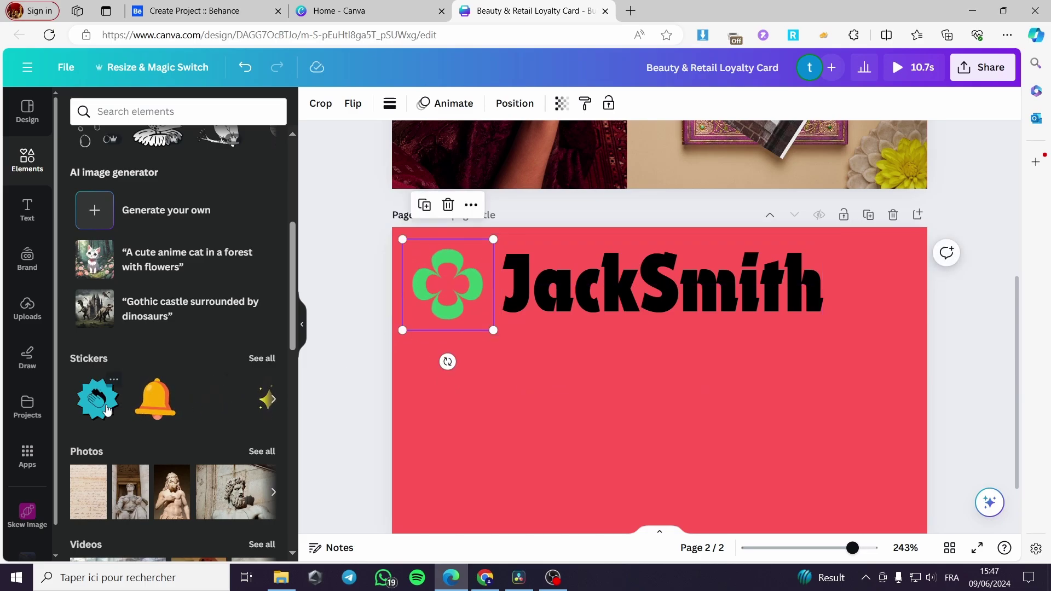
# Step: Insert a circular image frame on page 2 and centre it below the name
pyautogui.scroll(-1, 146, 416)
pyautogui.scroll(-8, 175, 412)
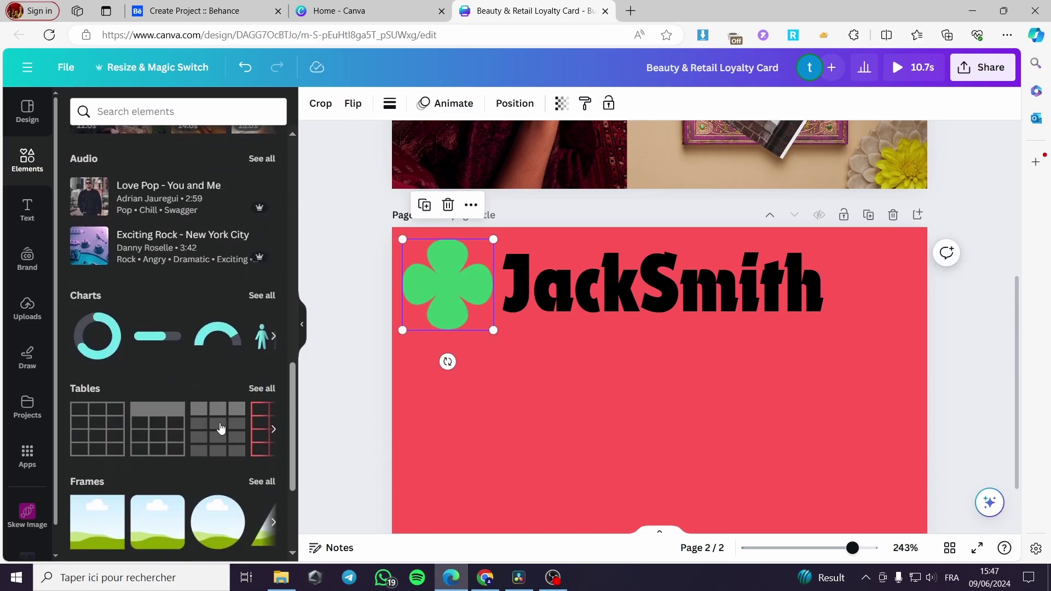
pyautogui.scroll(-3, 240, 336)
pyautogui.moveTo(218, 385); pyautogui.dragTo(668, 431)
pyautogui.moveTo(740, 485); pyautogui.dragTo(728, 476)
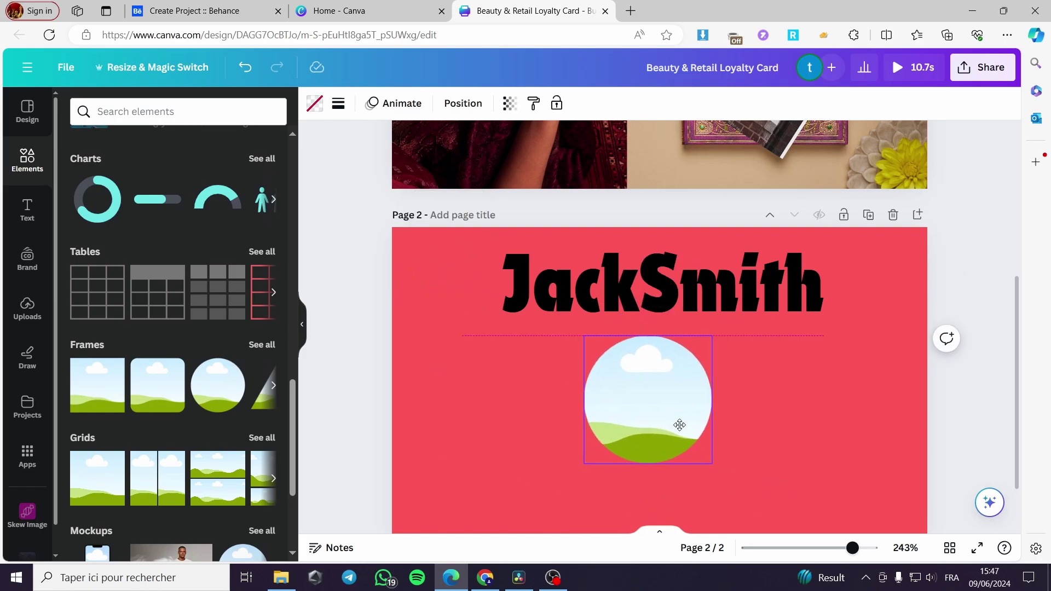
pyautogui.moveTo(678, 424); pyautogui.dragTo(688, 432)
# Step: Fill the circular frame with the uploaded "Summer Time" wave image and move it below the clover sticker
pyautogui.click(28, 308)
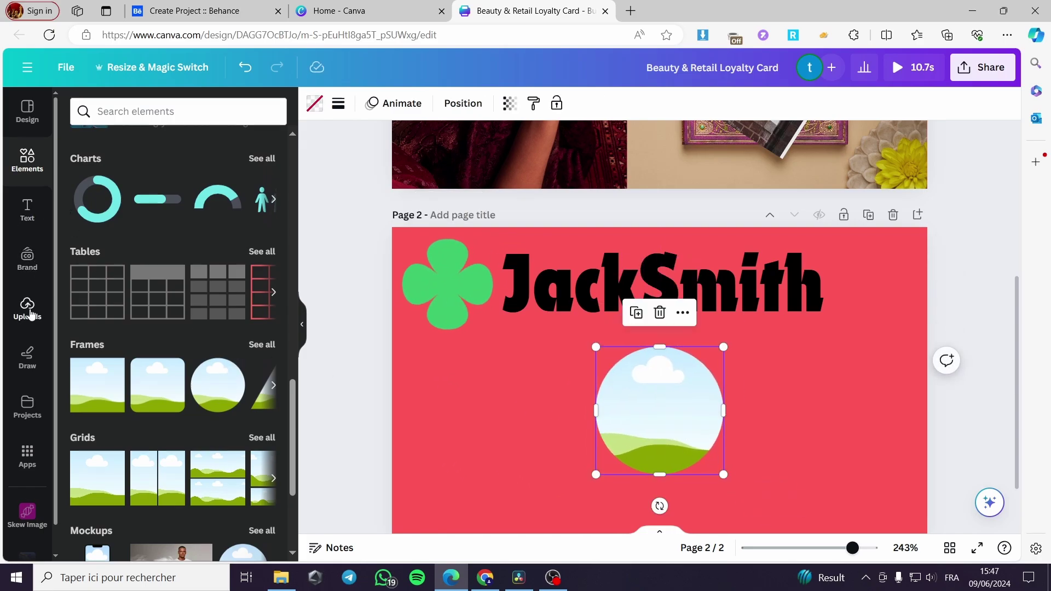
pyautogui.scroll(-5, 206, 347)
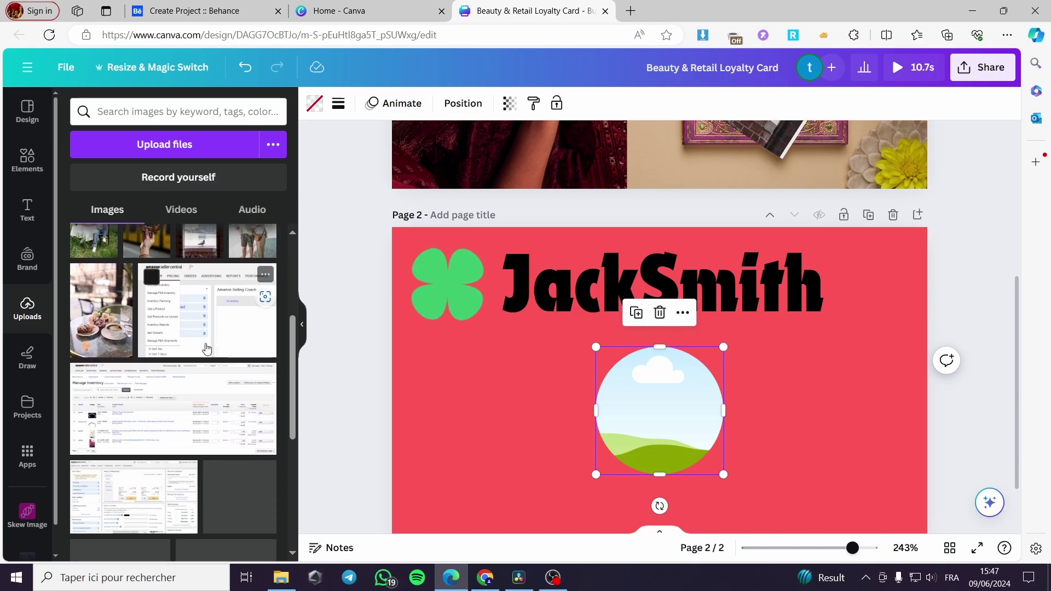
pyautogui.scroll(-2, 207, 347)
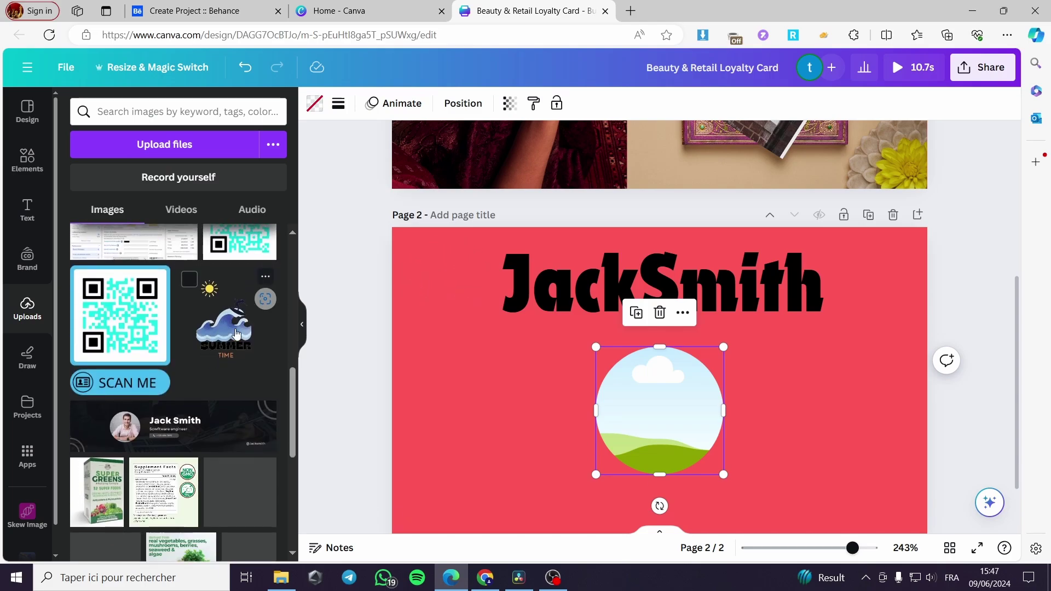
pyautogui.click(224, 323)
pyautogui.moveTo(657, 418); pyautogui.dragTo(687, 416)
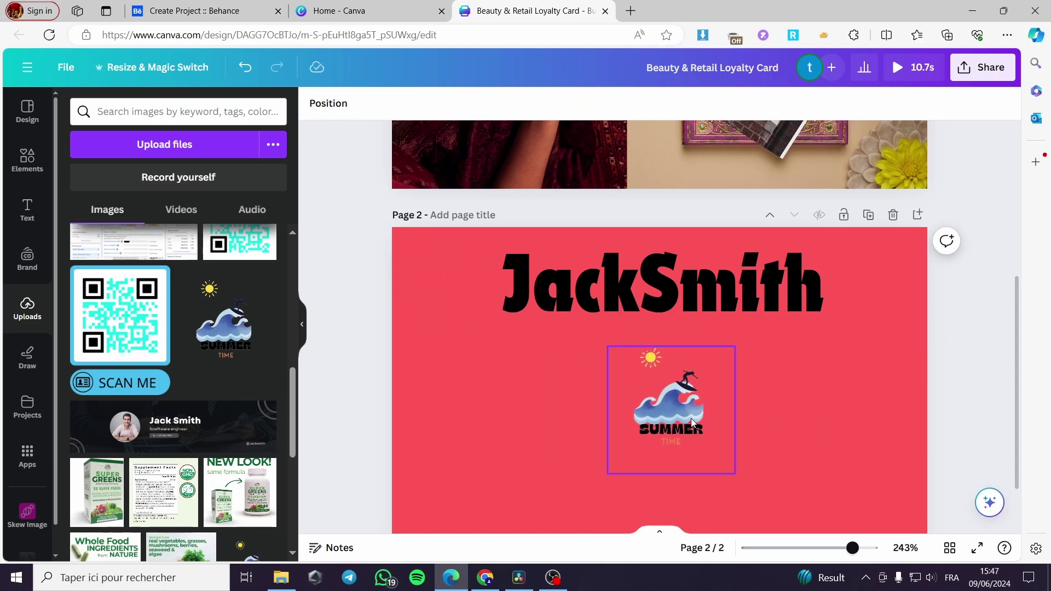
pyautogui.click(668, 402)
pyautogui.moveTo(661, 406); pyautogui.dragTo(449, 398)
pyautogui.click(691, 405)
# Step: Set the design's download format to PNG with transparent background and file compression off
pyautogui.scroll(5, 691, 403)
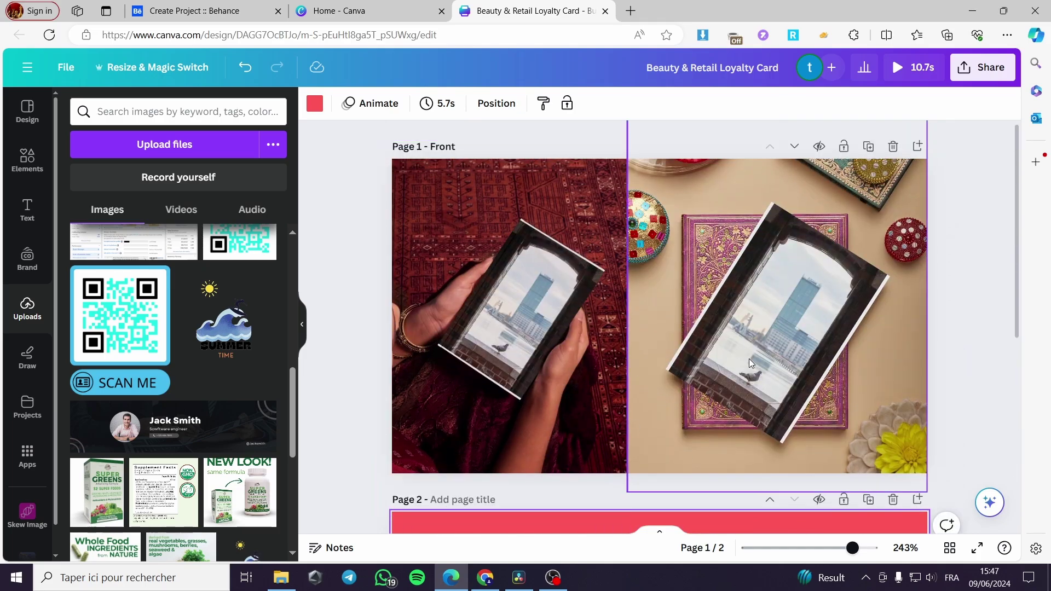
pyautogui.scroll(-1, 717, 371)
pyautogui.scroll(-4, 718, 371)
pyautogui.scroll(5, 741, 381)
pyautogui.click(983, 68)
pyautogui.click(876, 414)
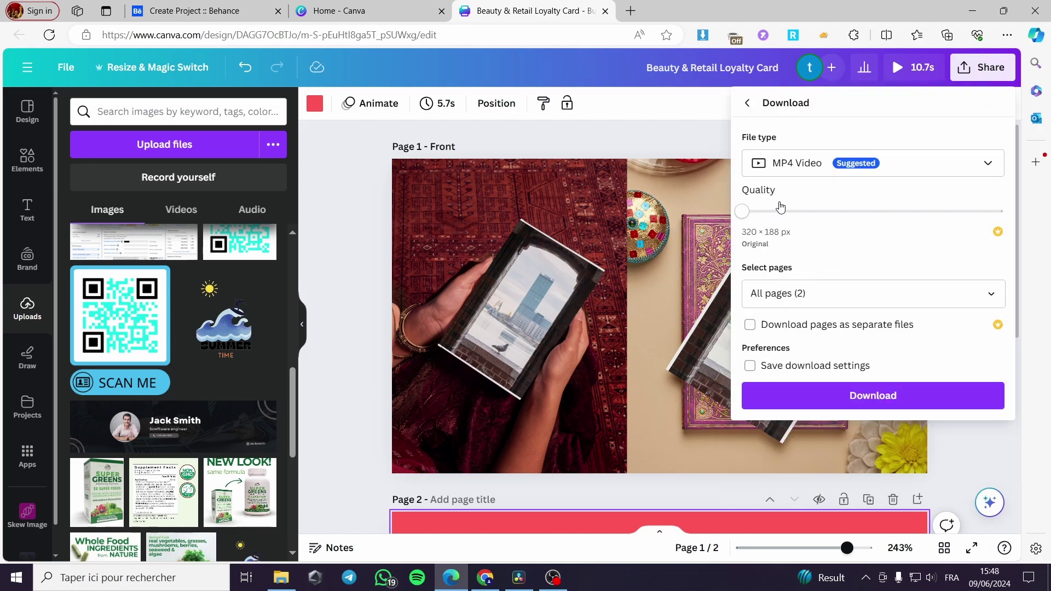
pyautogui.click(814, 169)
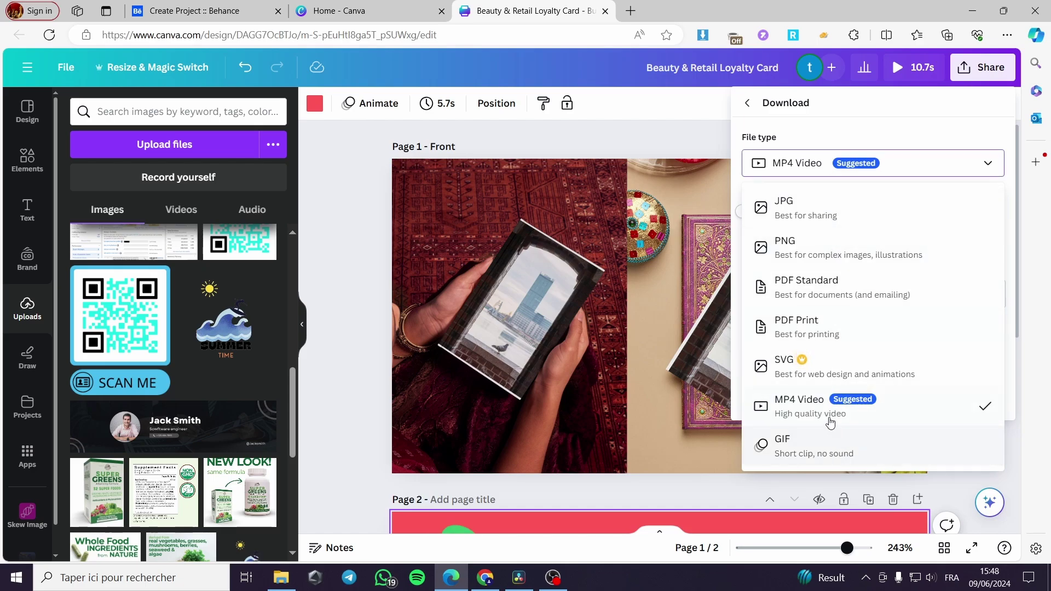
pyautogui.click(831, 248)
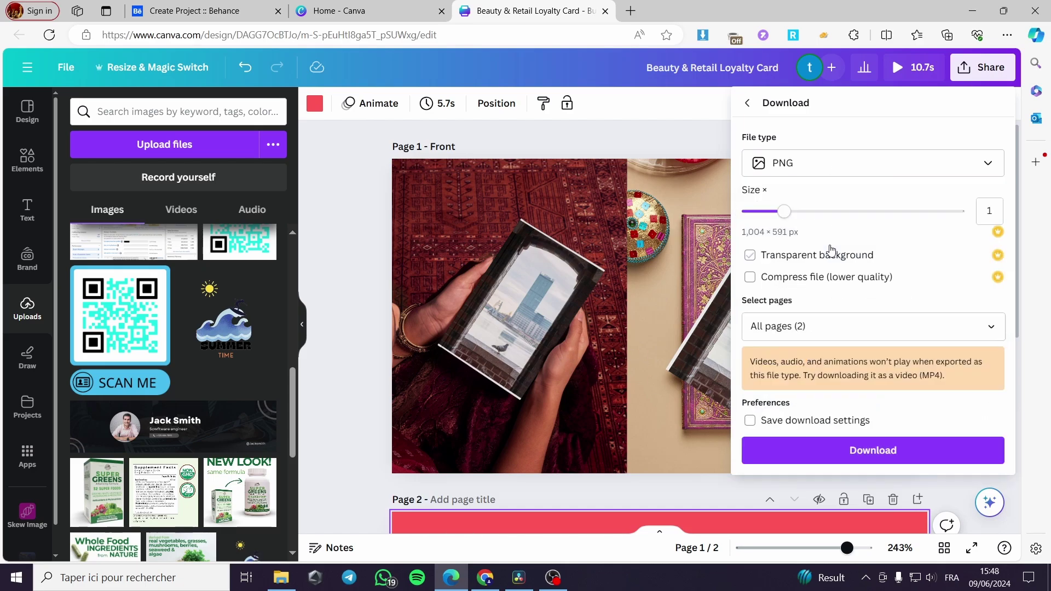
pyautogui.click(831, 255)
pyautogui.click(818, 277)
# Step: Limit the PNG export to Page 1 – Front and download it
pyautogui.click(833, 328)
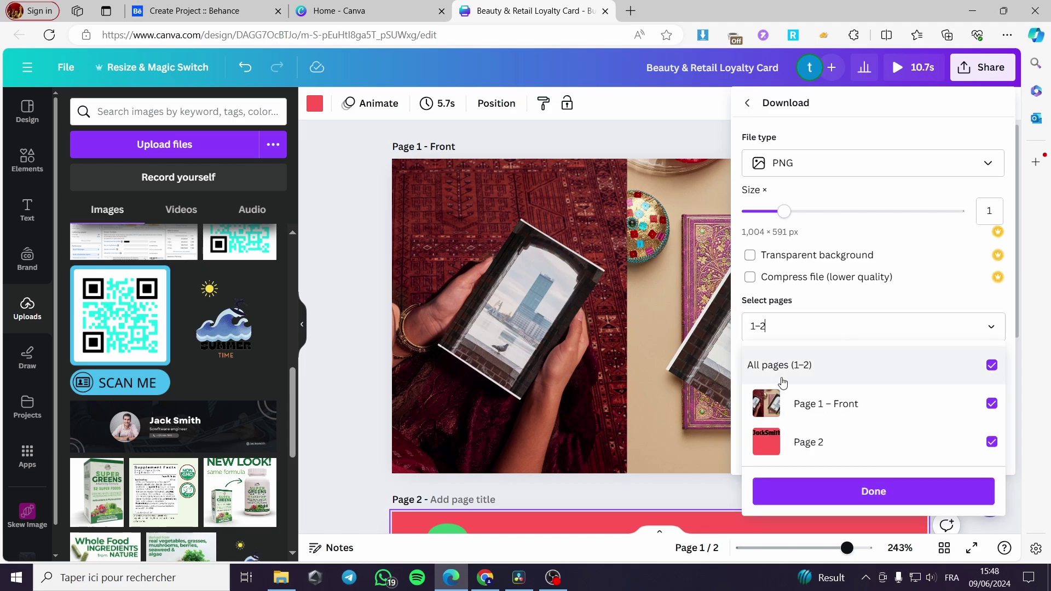
pyautogui.click(783, 365)
pyautogui.click(810, 404)
pyautogui.click(824, 491)
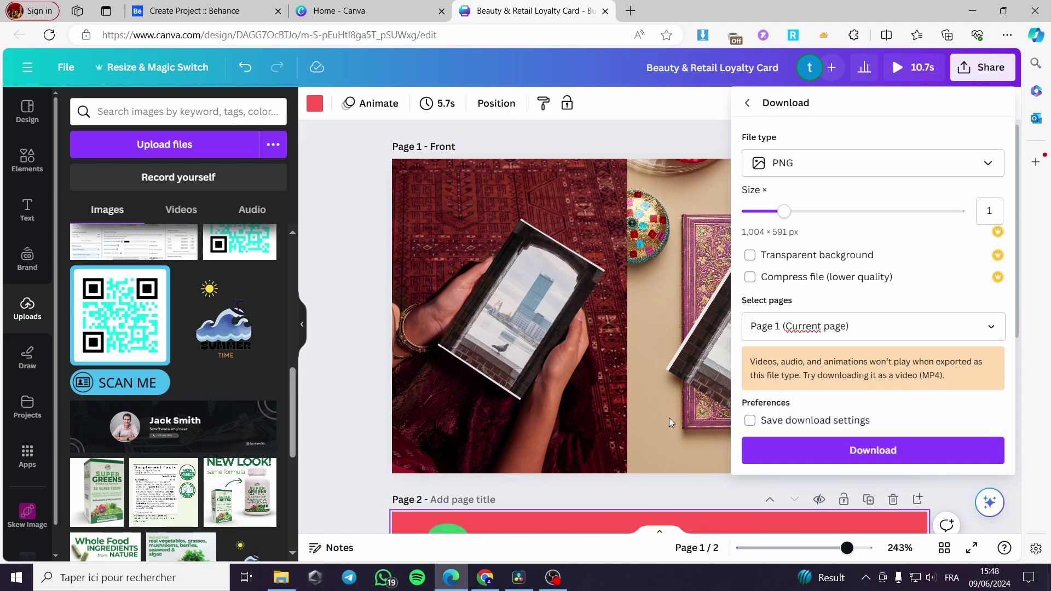
pyautogui.click(827, 449)
# Step: Set up another download of the design that includes only page 2
pyautogui.scroll(-5, 590, 391)
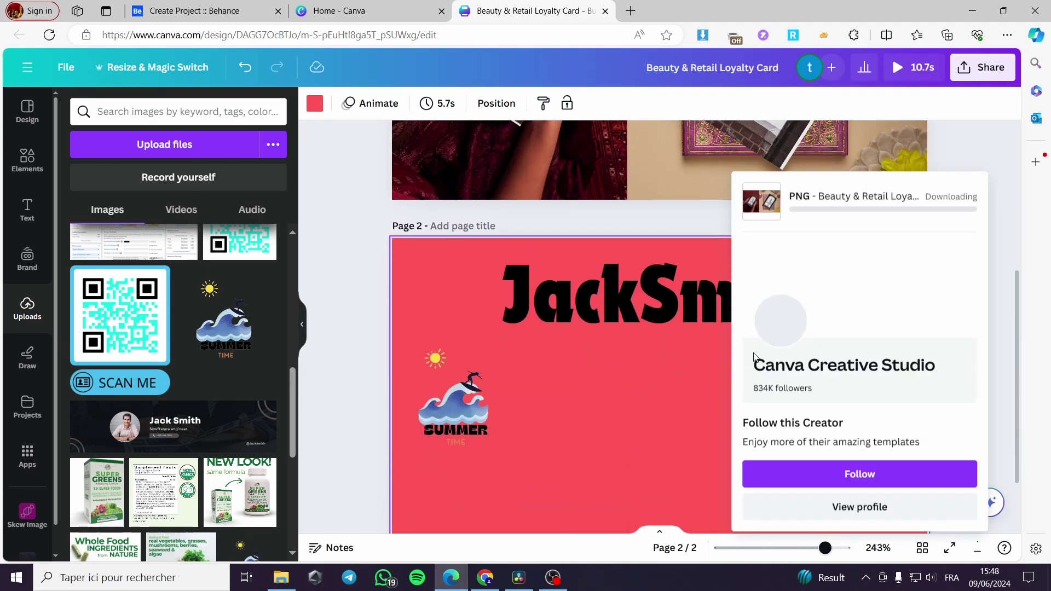
pyautogui.click(998, 72)
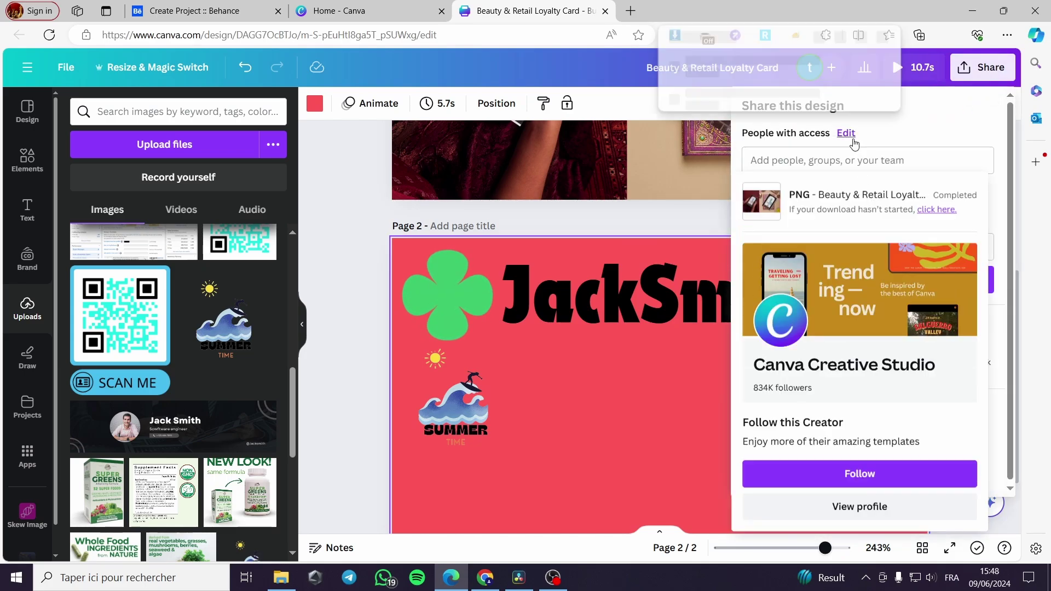
pyautogui.click(989, 69)
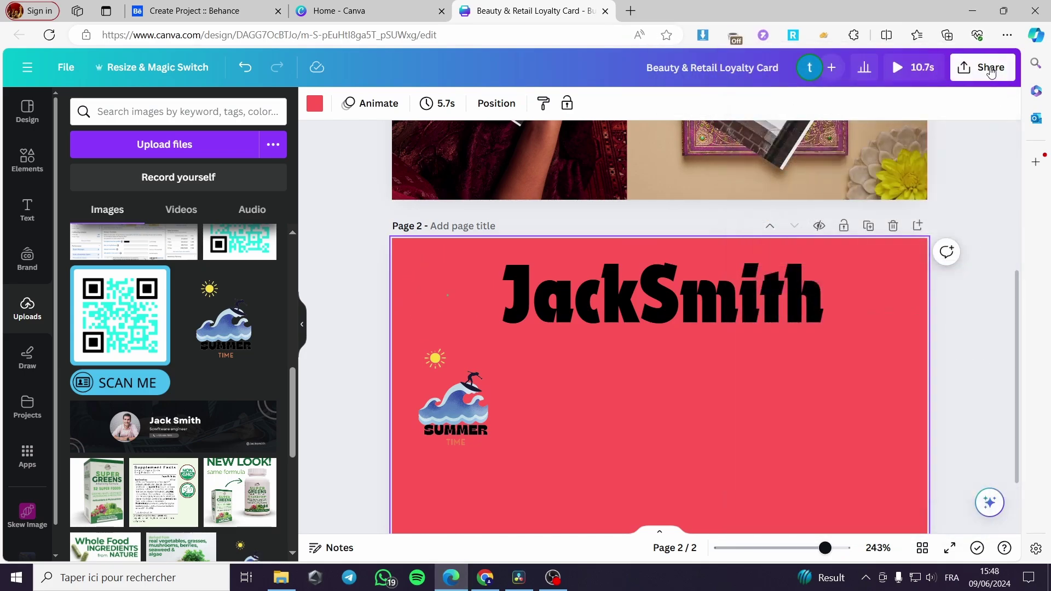
pyautogui.click(990, 68)
pyautogui.click(840, 416)
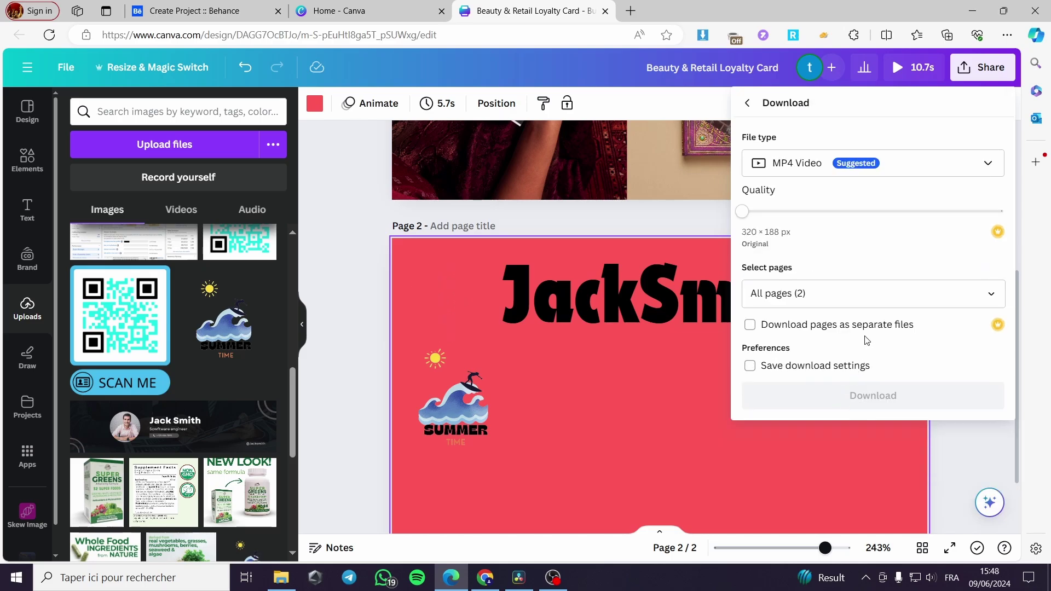
pyautogui.click(890, 297)
pyautogui.click(793, 351)
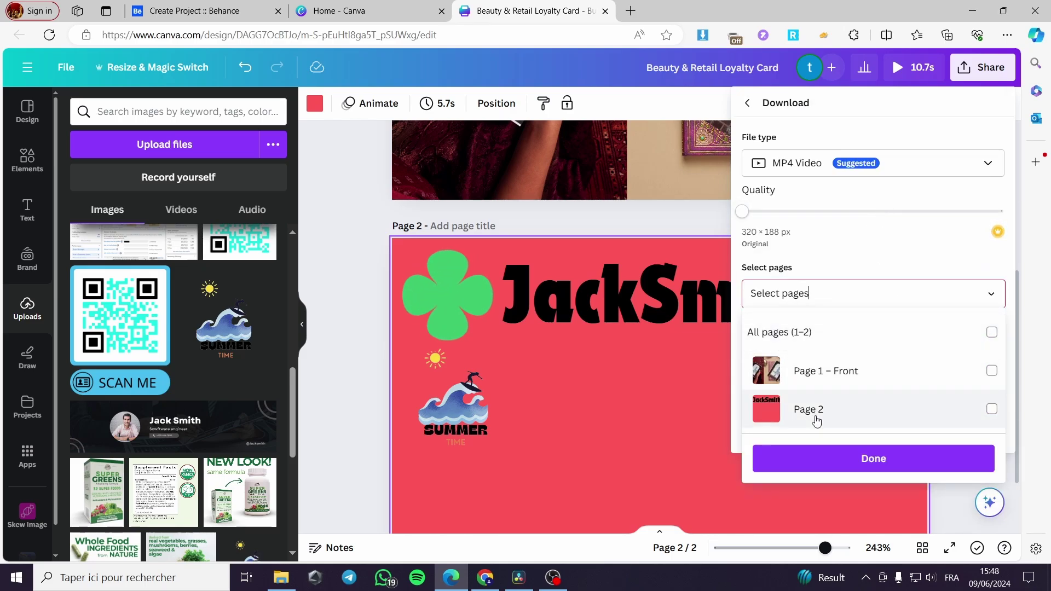
pyautogui.click(805, 408)
# Step: Set the file type for the page 2 export to GIF and download it
pyautogui.click(899, 202)
pyautogui.click(907, 176)
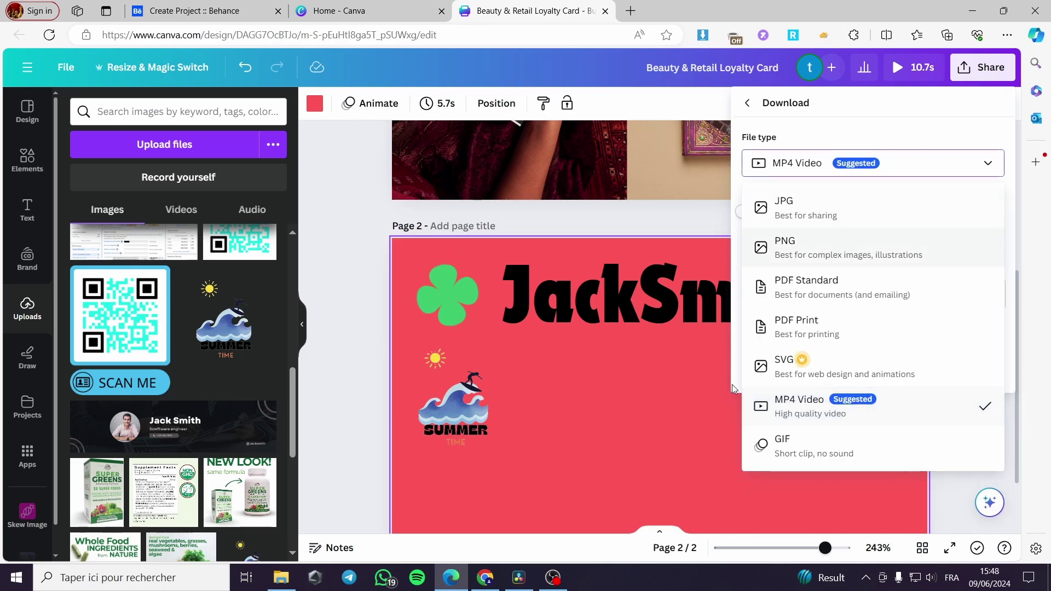
pyautogui.click(810, 452)
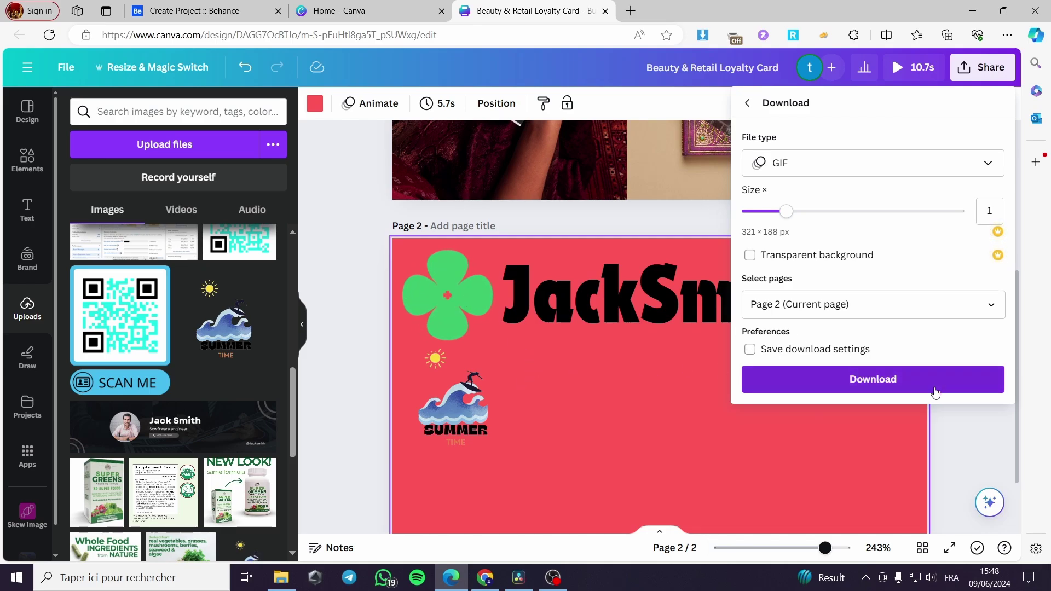
pyautogui.click(874, 376)
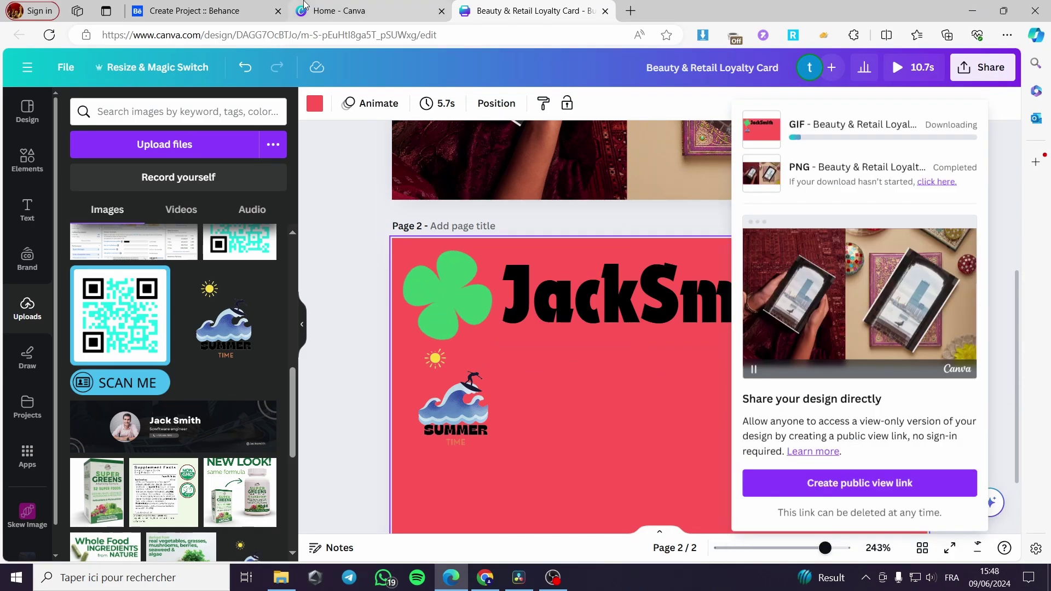
# Step: Switch to the Behance project editor and add the downloaded "Front" PNG from the Downloads folder as an image
pyautogui.click(232, 6)
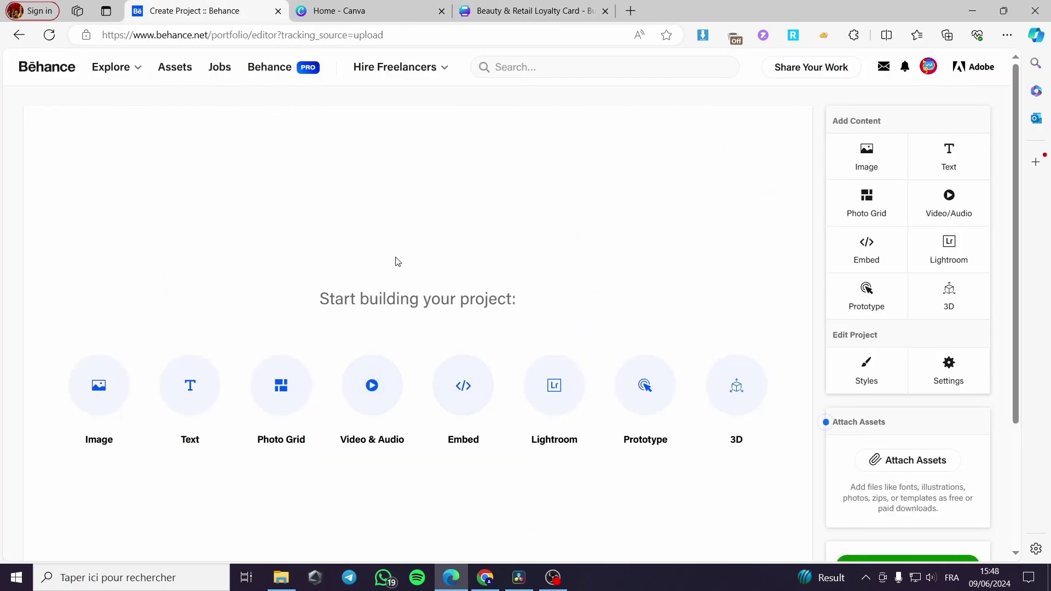
pyautogui.click(109, 390)
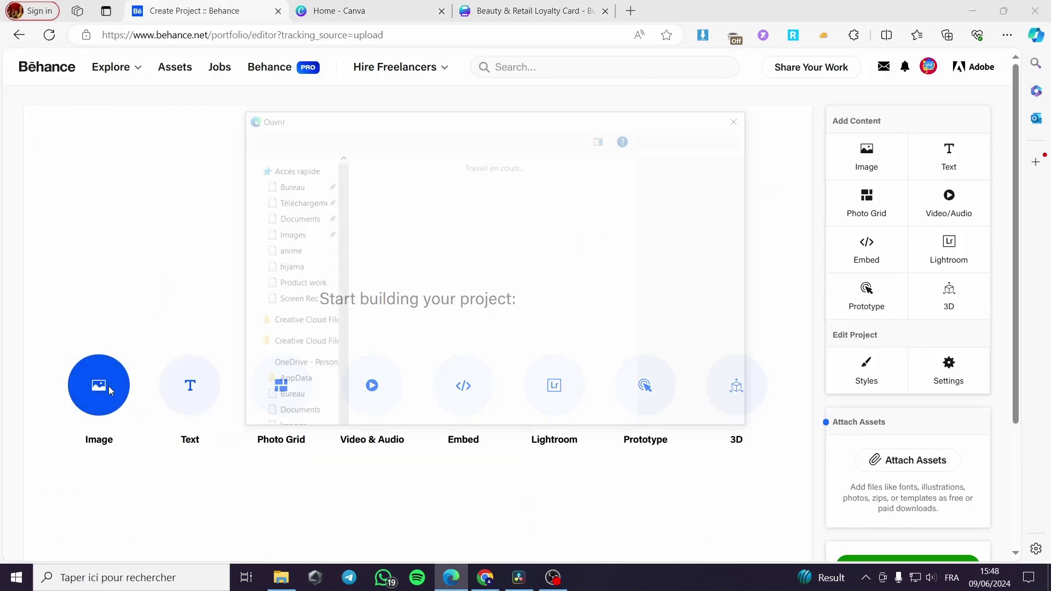
pyautogui.click(416, 209)
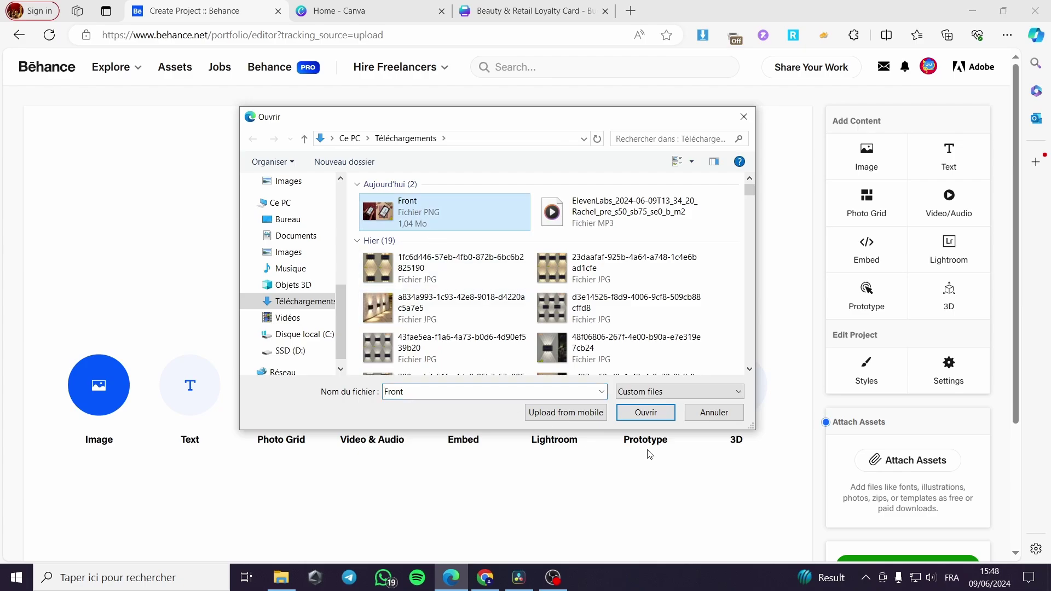
pyautogui.click(650, 421)
# Step: Review the page 1 image and the animated page 2 GIF placed in the Behance project
pyautogui.scroll(-1, 525, 384)
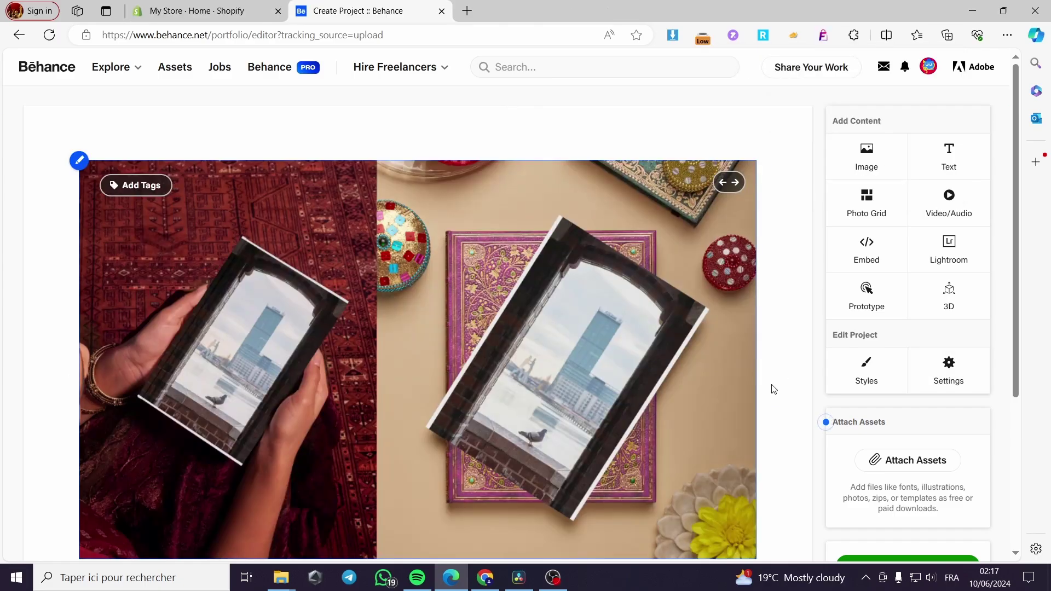
pyautogui.scroll(-1, 553, 369)
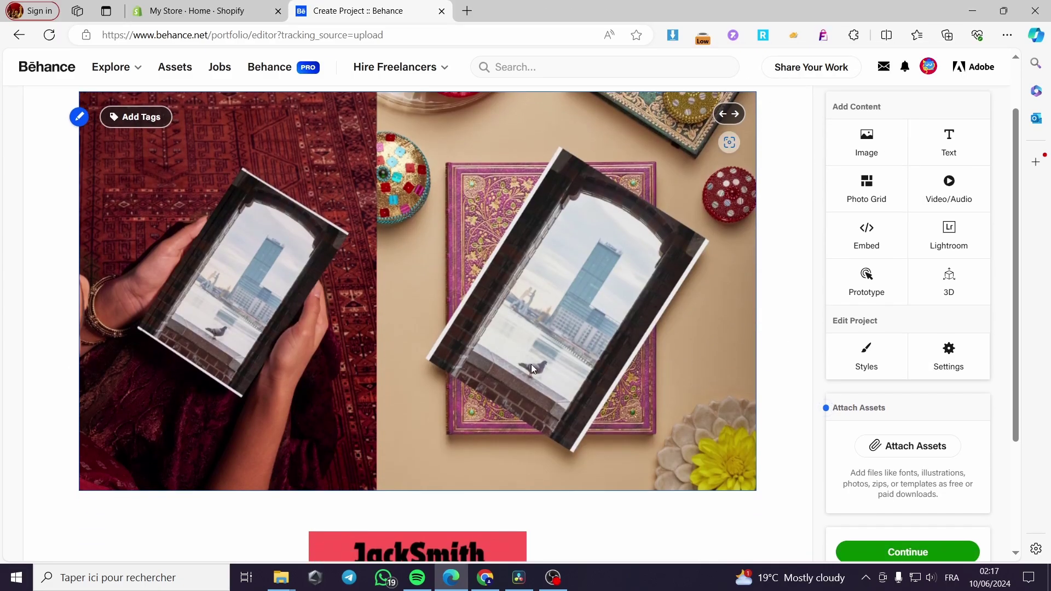
pyautogui.scroll(-3, 502, 318)
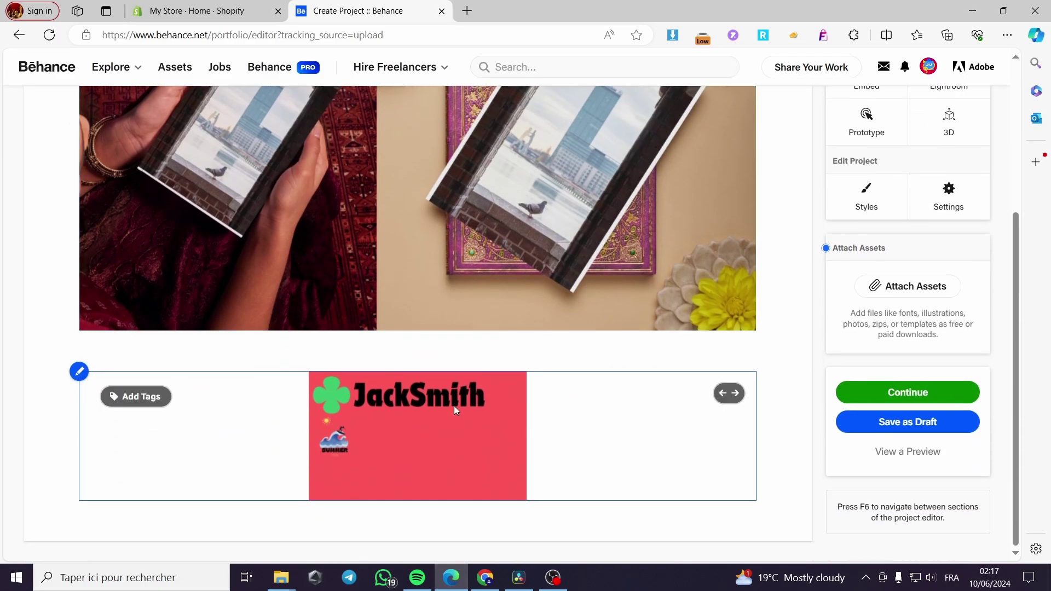
pyautogui.scroll(2, 350, 296)
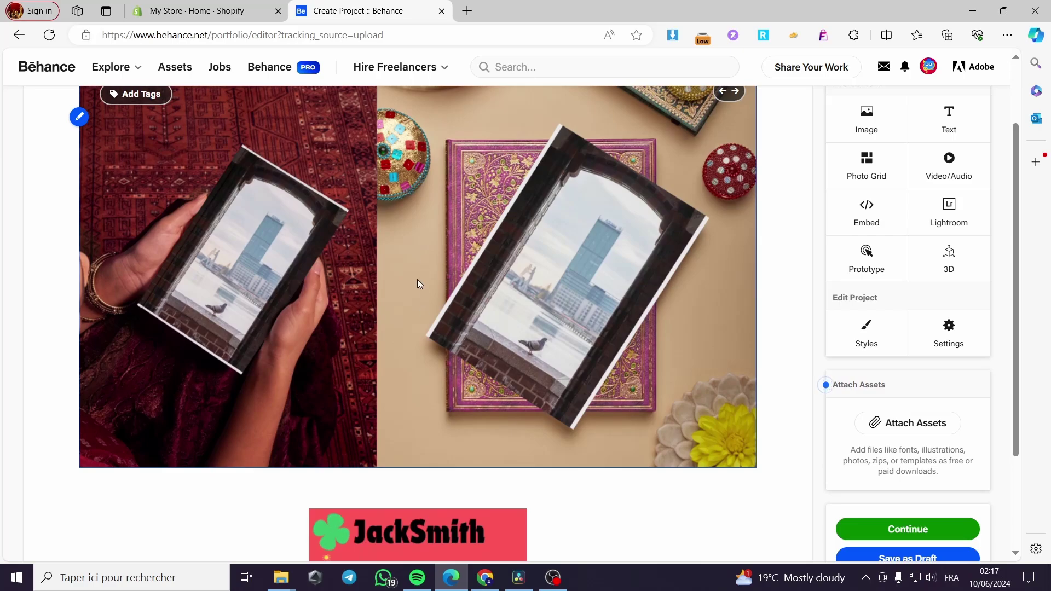
pyautogui.scroll(1, 438, 266)
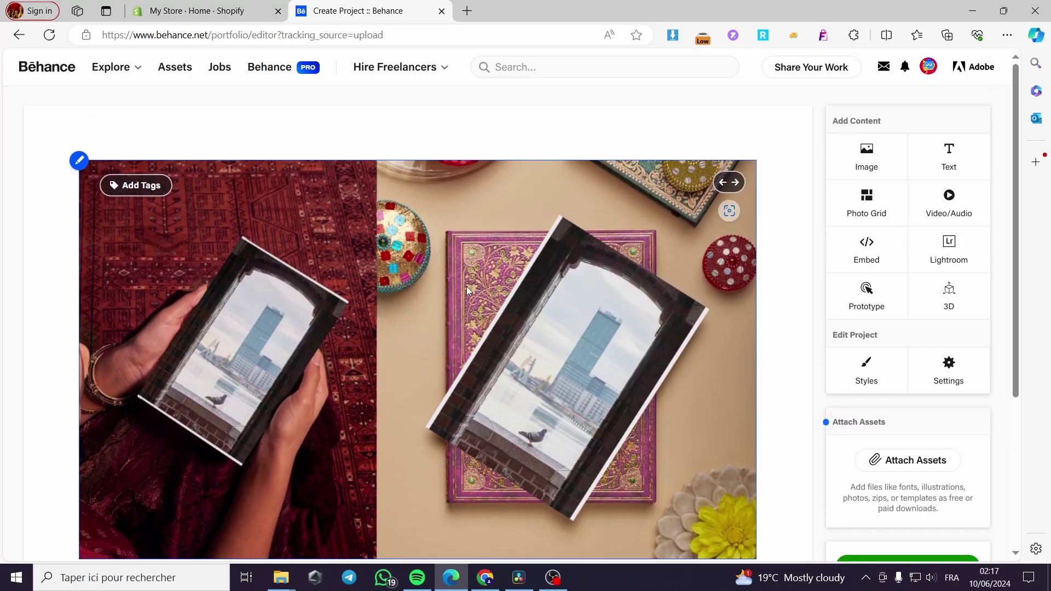
pyautogui.scroll(-1, 564, 300)
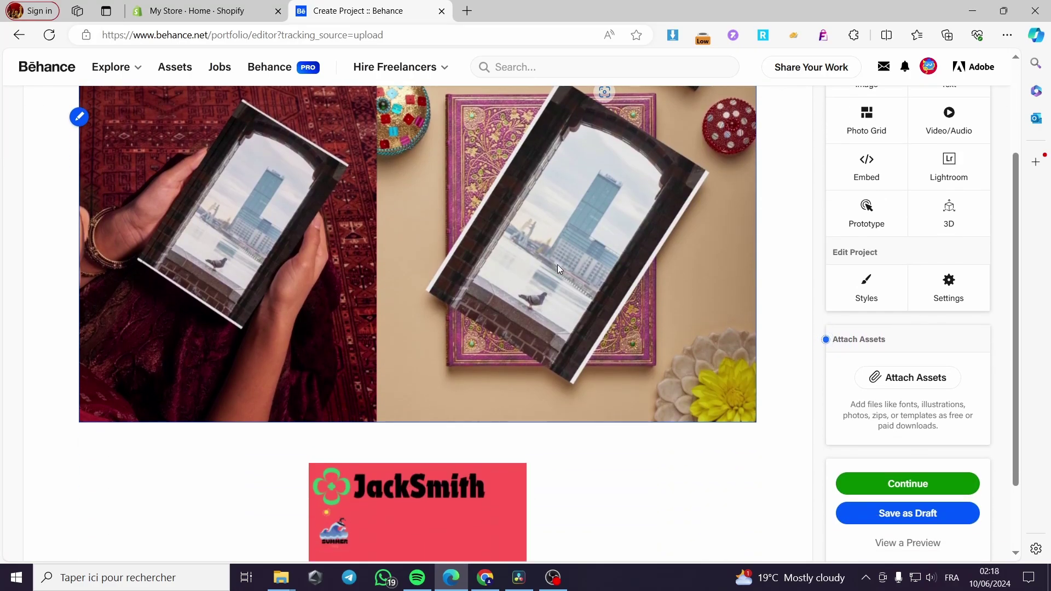
pyautogui.scroll(1, 386, 311)
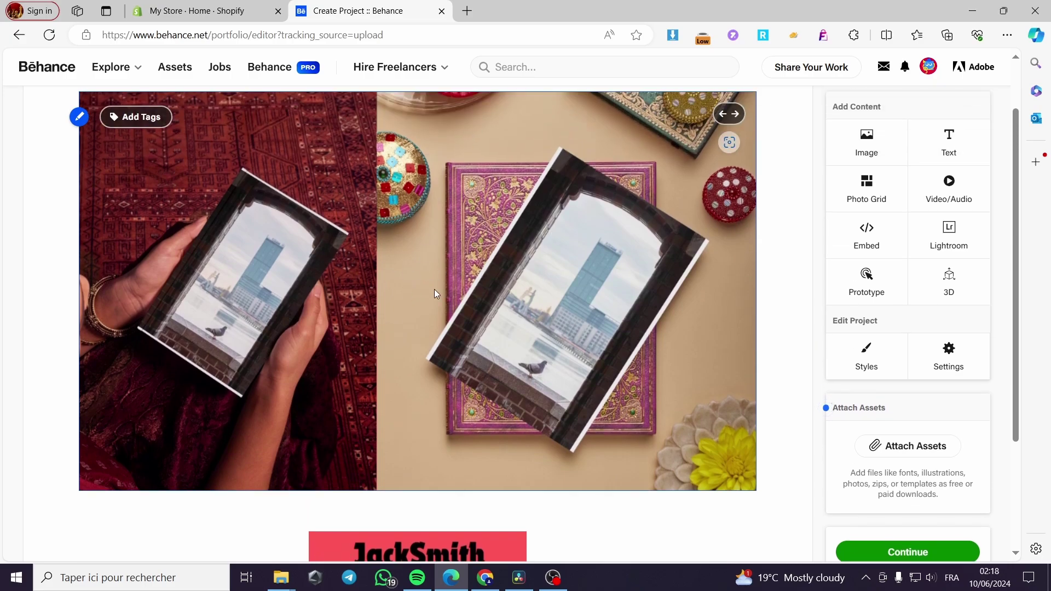
pyautogui.scroll(-2, 438, 291)
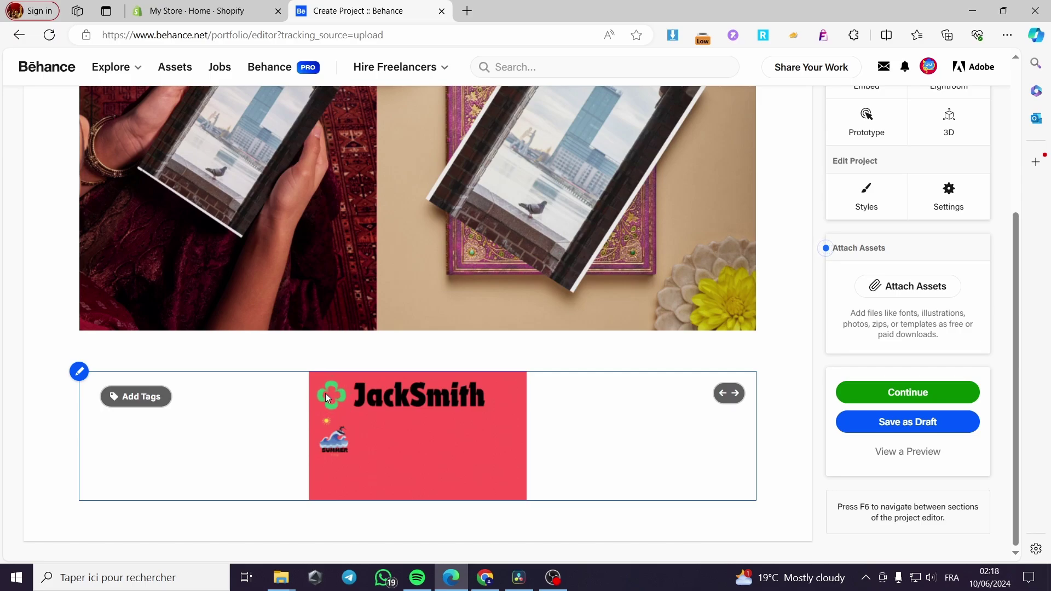
# Step: Add the text "For more designs and infos please visit my website." between the mockup image and the animated GIF
pyautogui.scroll(3, 472, 457)
pyautogui.scroll(-3, 461, 456)
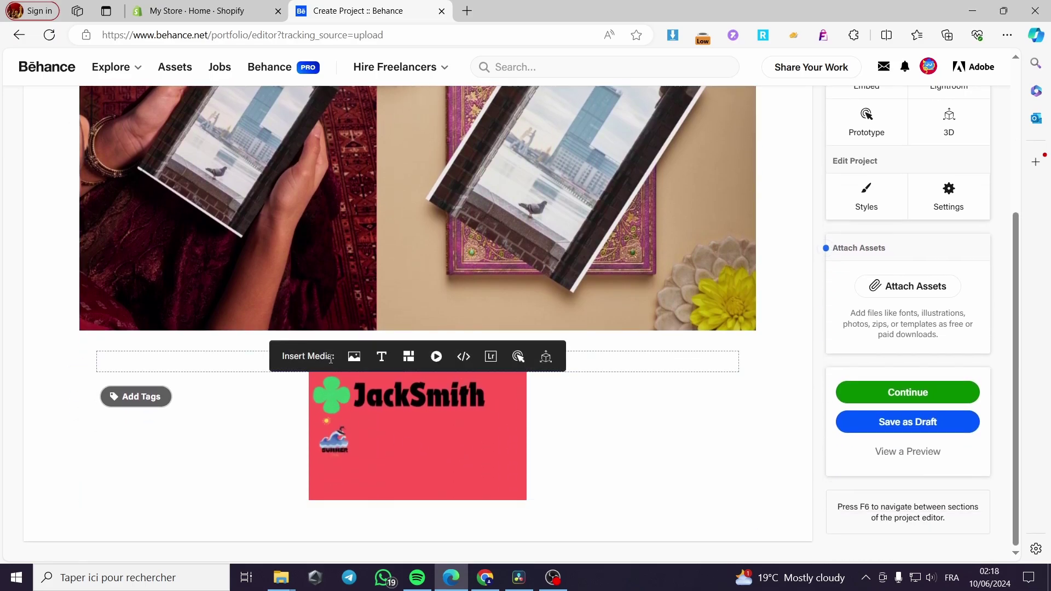
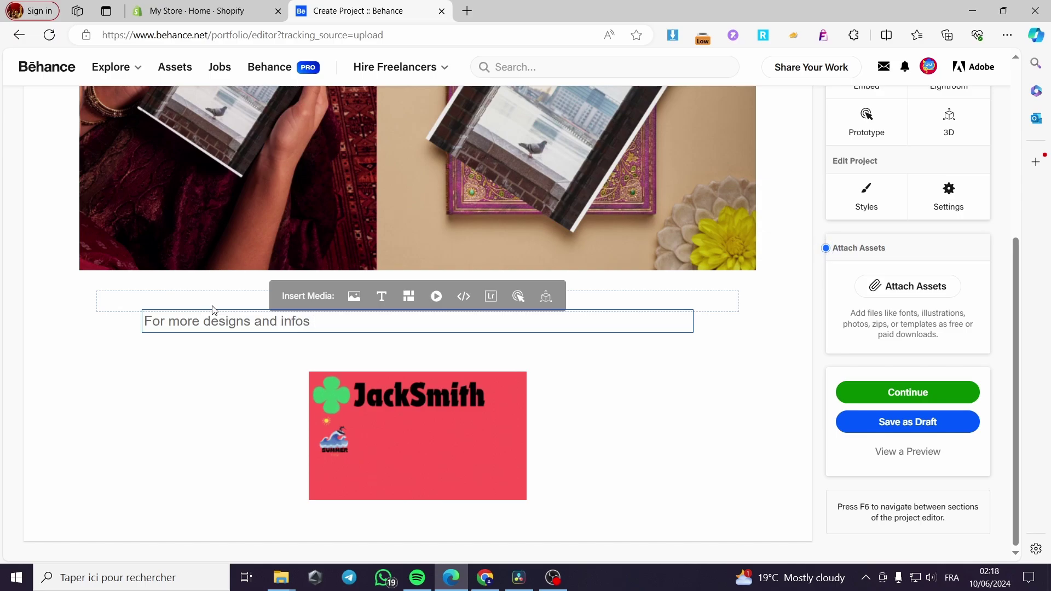
pyautogui.write('lease')
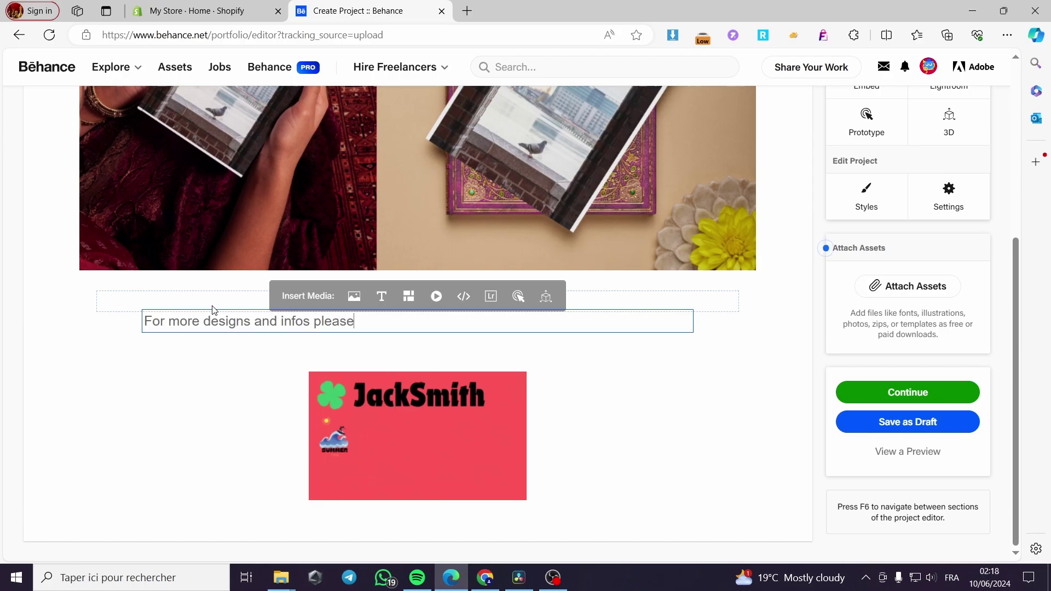
pyautogui.write(' bvi')
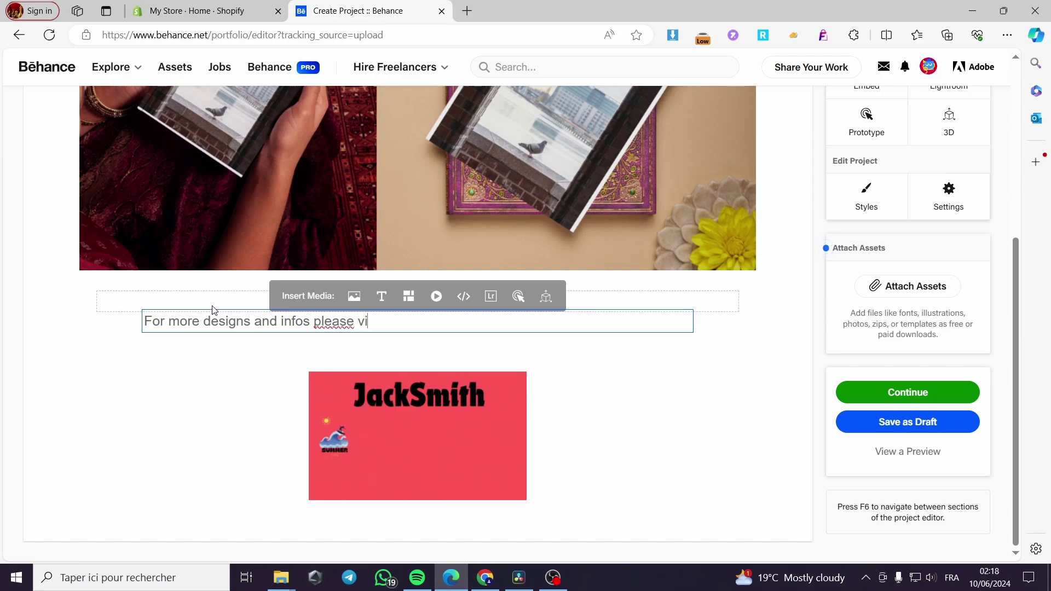
pyautogui.write('sit ')
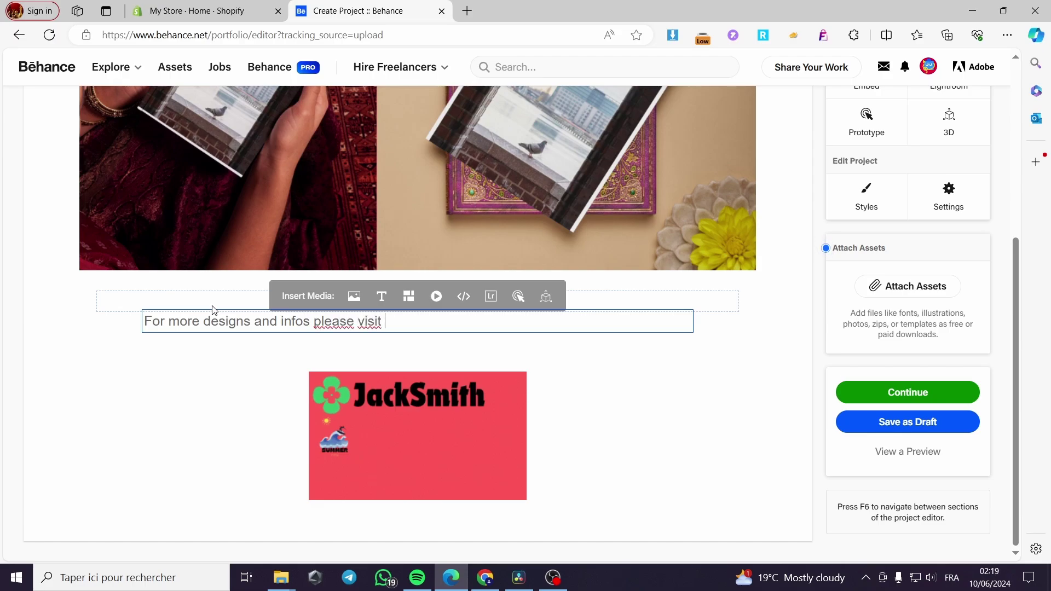
pyautogui.write('my wec')
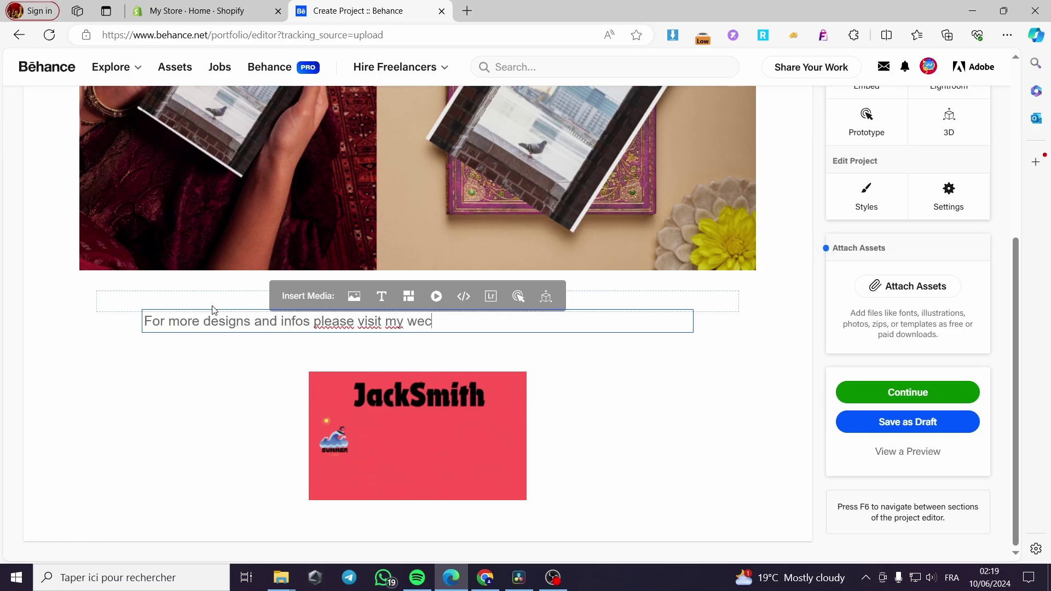
pyautogui.press('BackSpace')
pyautogui.write('bsite.')
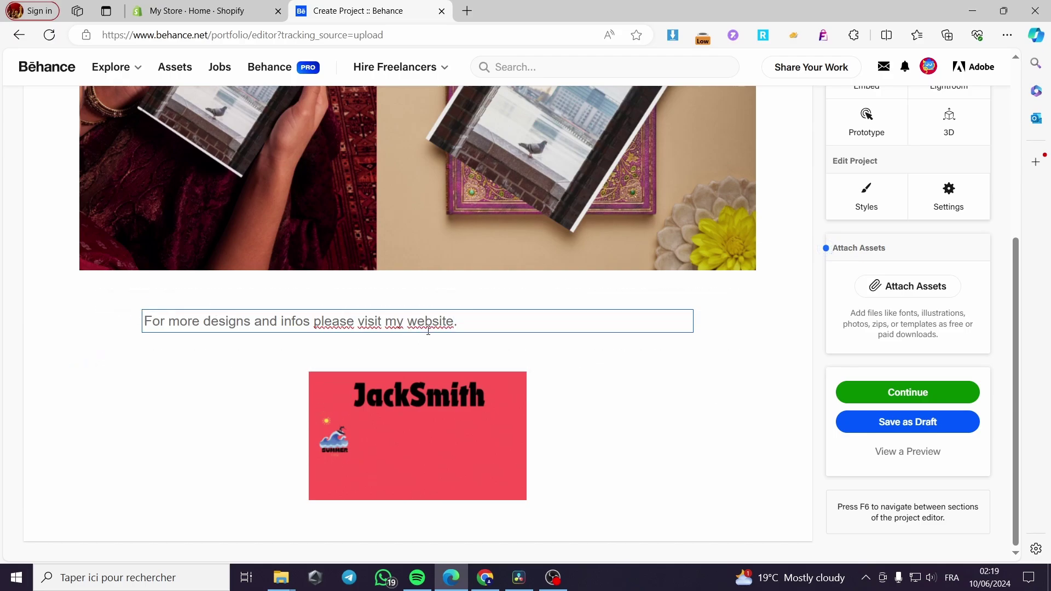
# Step: Extend the text so that it ends with "website here."
pyautogui.moveTo(454, 321); pyautogui.dragTo(408, 322)
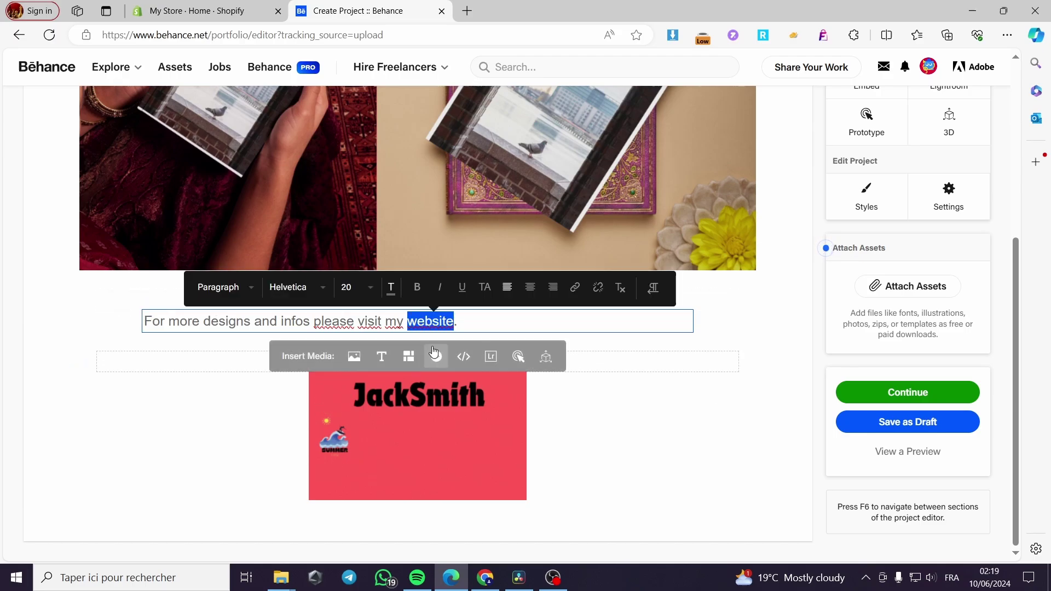
pyautogui.click(456, 321)
pyautogui.write('.')
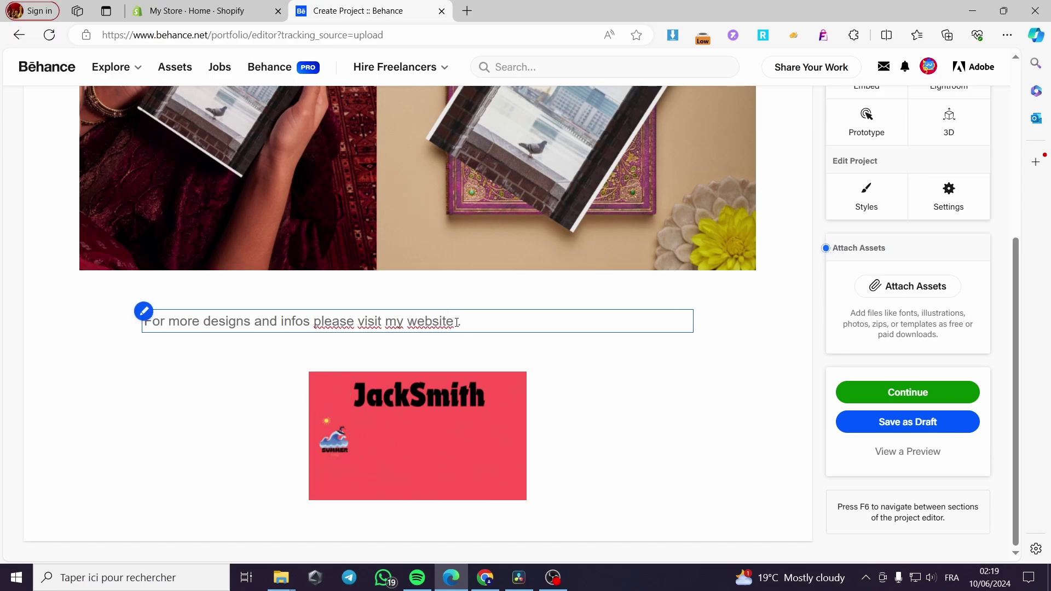
pyautogui.write(' here')
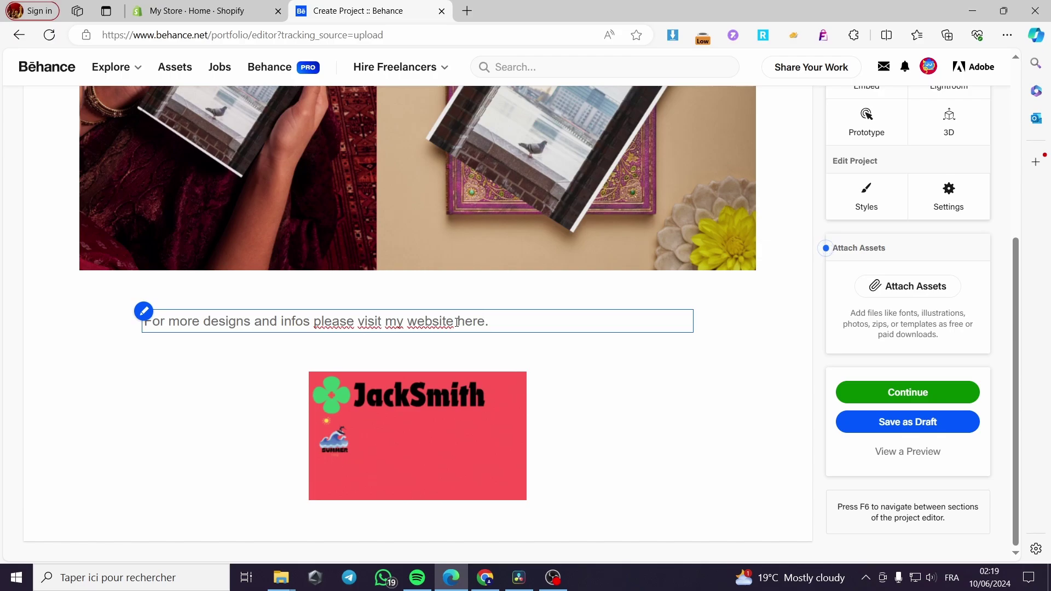
# Step: Open the link settings for the word "here" in the text
pyautogui.moveTo(462, 321); pyautogui.dragTo(482, 329)
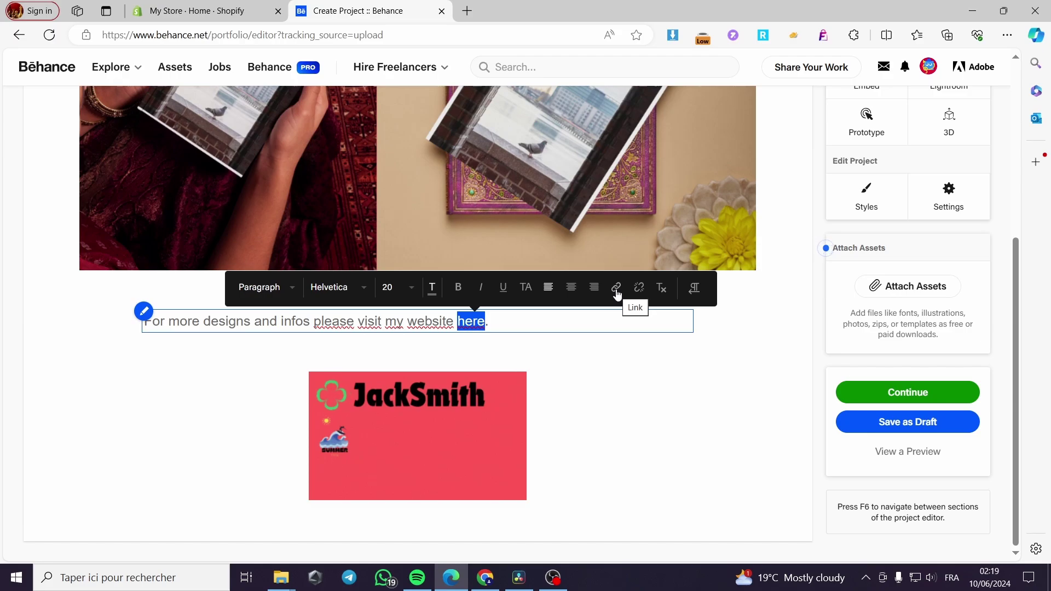
pyautogui.click(503, 323)
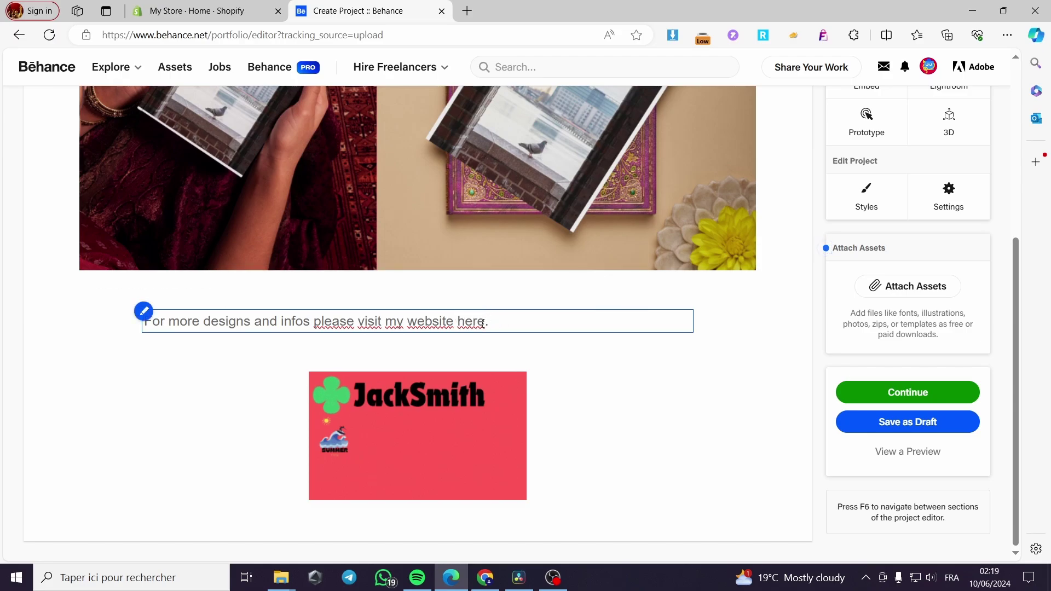
pyautogui.doubleClick(485, 322)
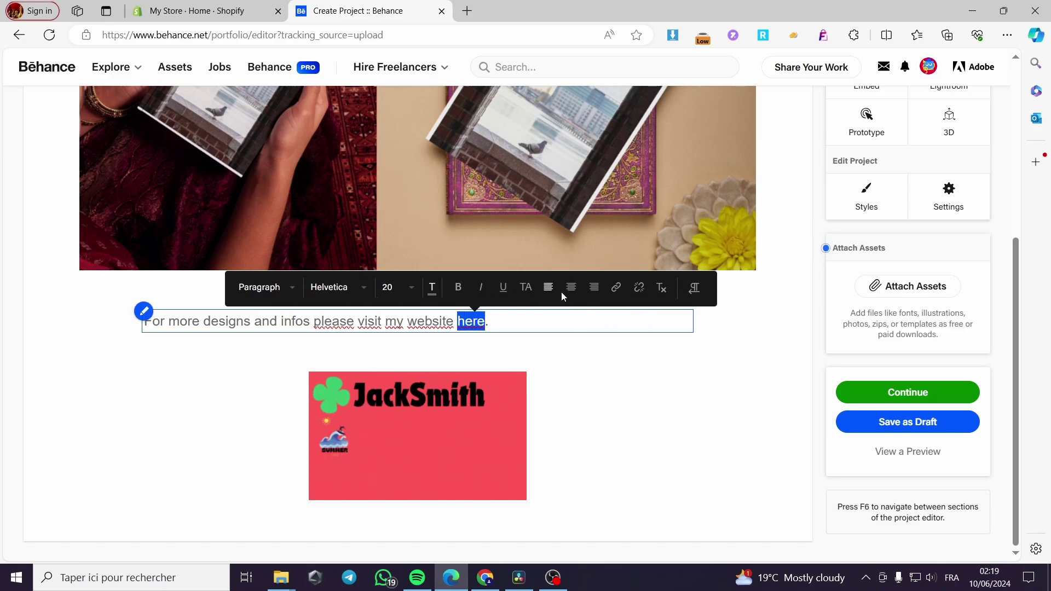
pyautogui.click(618, 290)
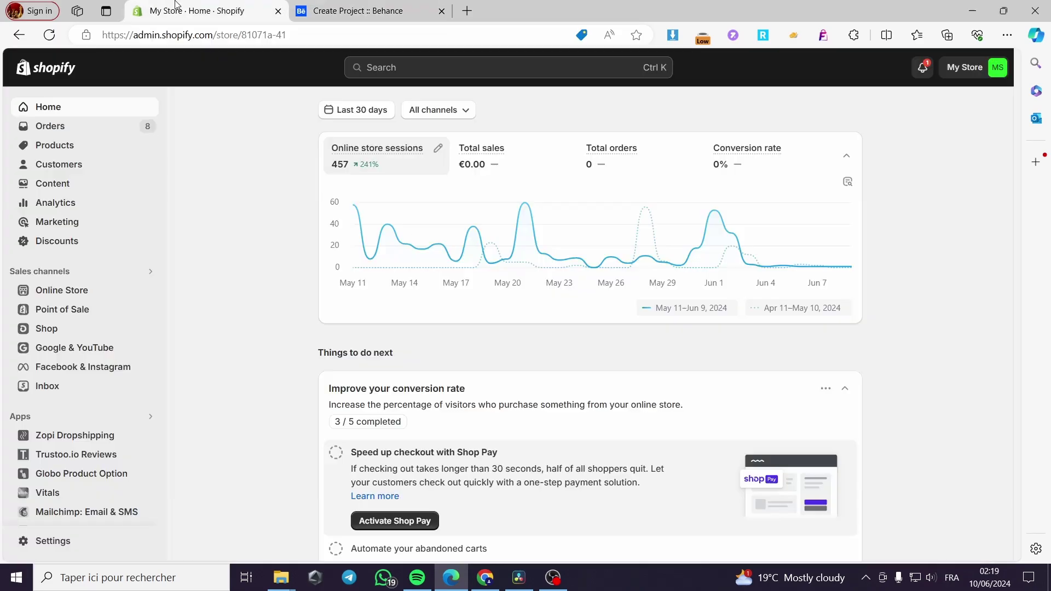
# Step: Switch to the Shopify admin, open the online store in a new tab and copy its web address
pyautogui.click(165, 7)
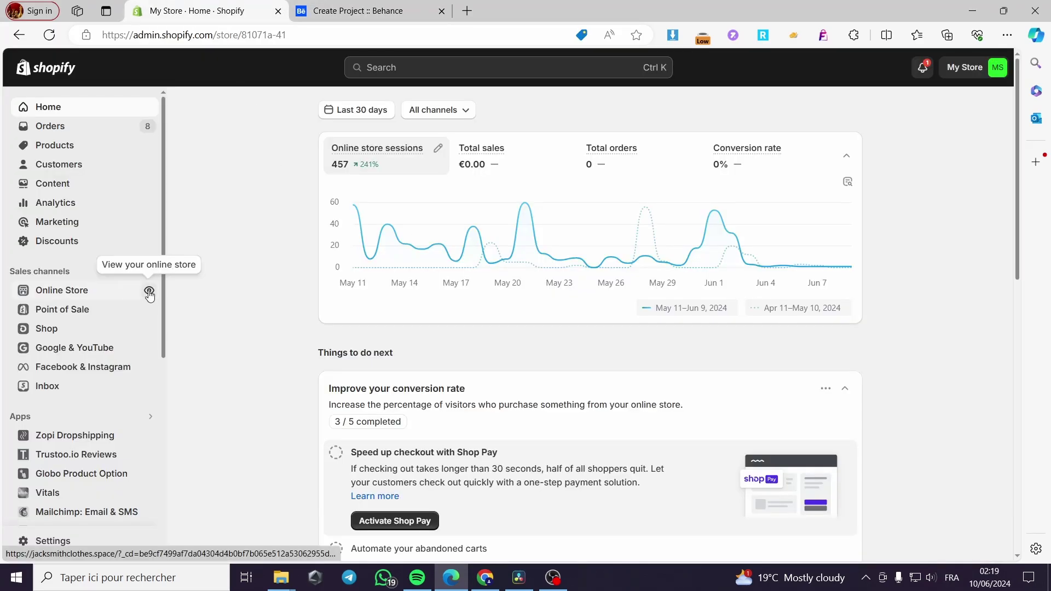
pyautogui.click(148, 297)
pyautogui.click(257, 34)
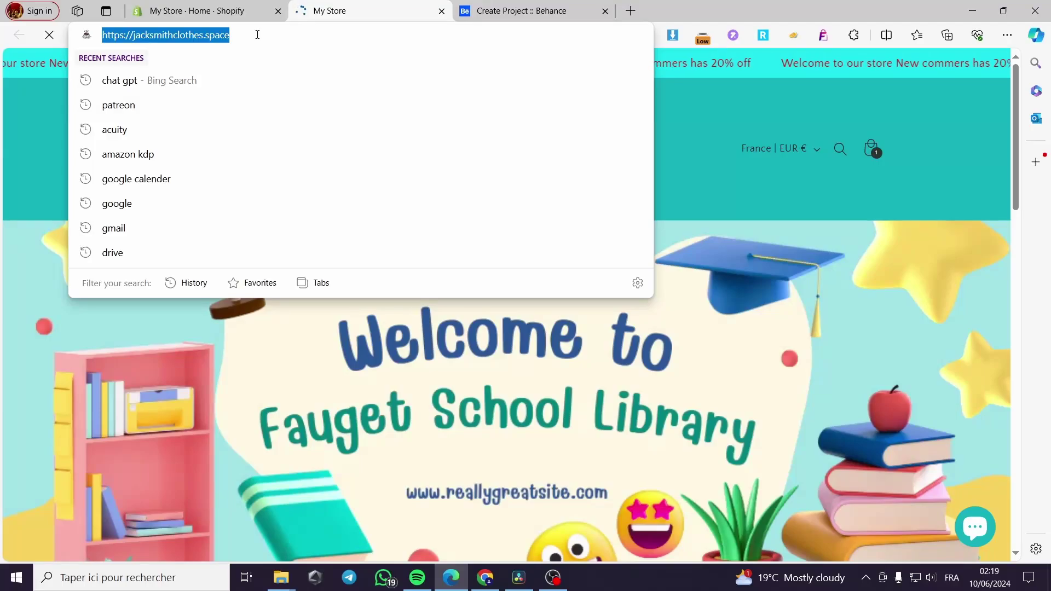
pyautogui.click(522, 10)
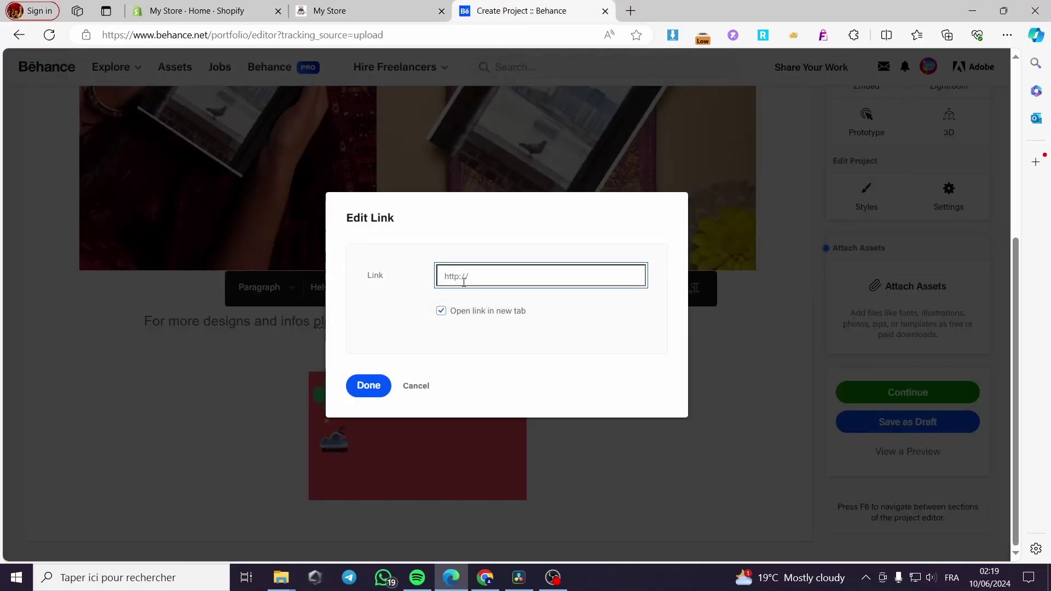
pyautogui.write('https://jacksmithclothes.space/')
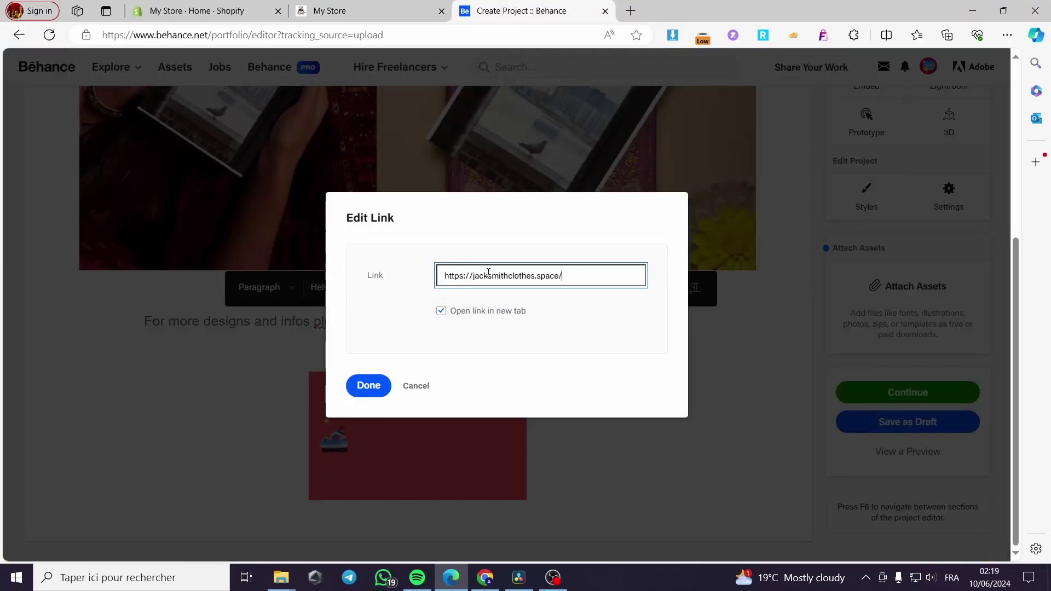
pyautogui.click(369, 390)
# Step: Check the linked word "here" and review the layout of the whole project
pyautogui.moveTo(489, 359)
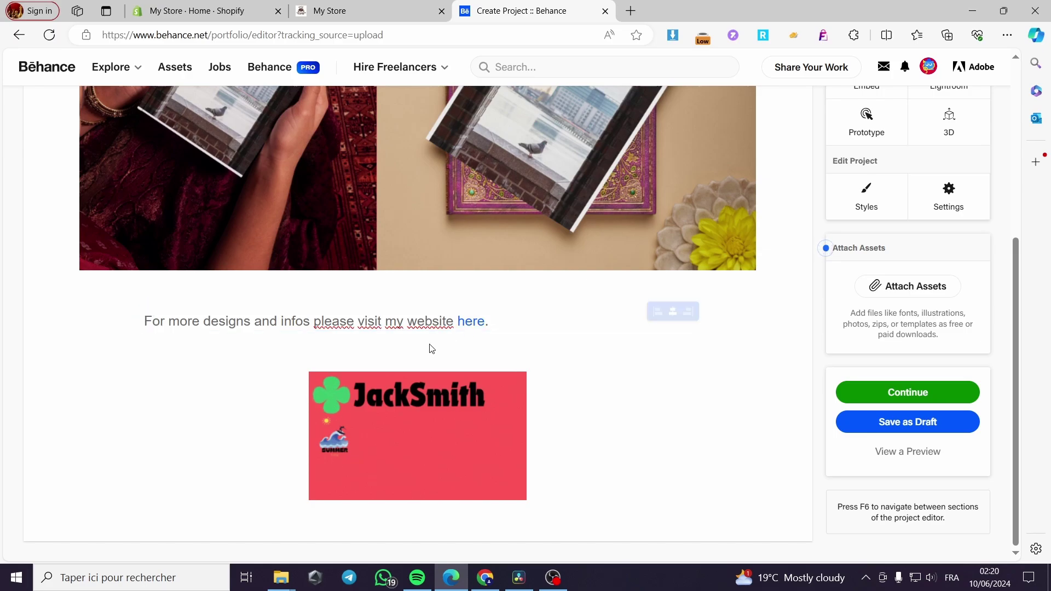
pyautogui.doubleClick(467, 324)
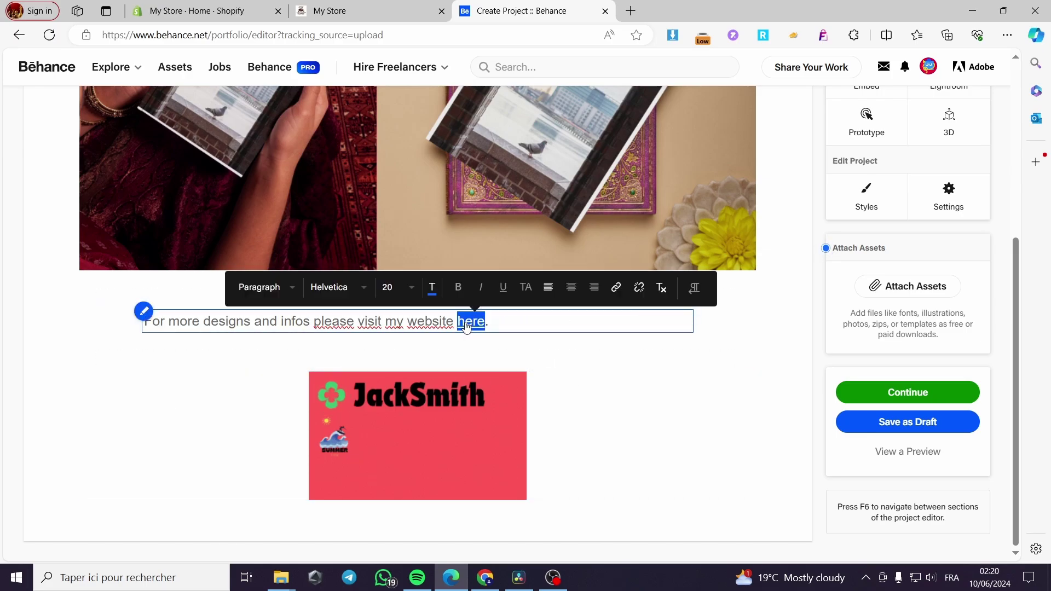
pyautogui.click(497, 322)
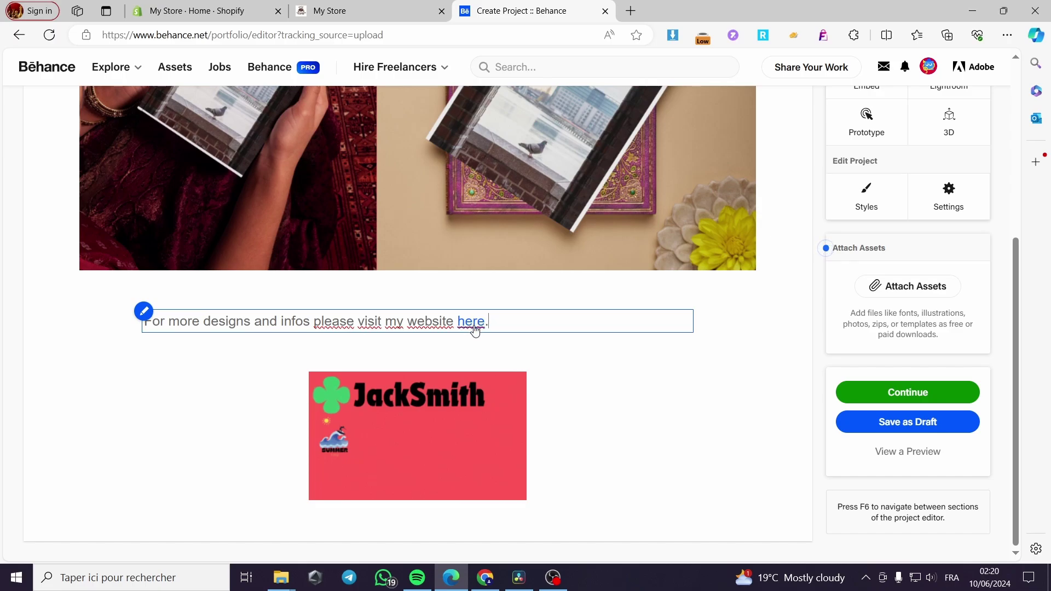
pyautogui.scroll(4, 761, 277)
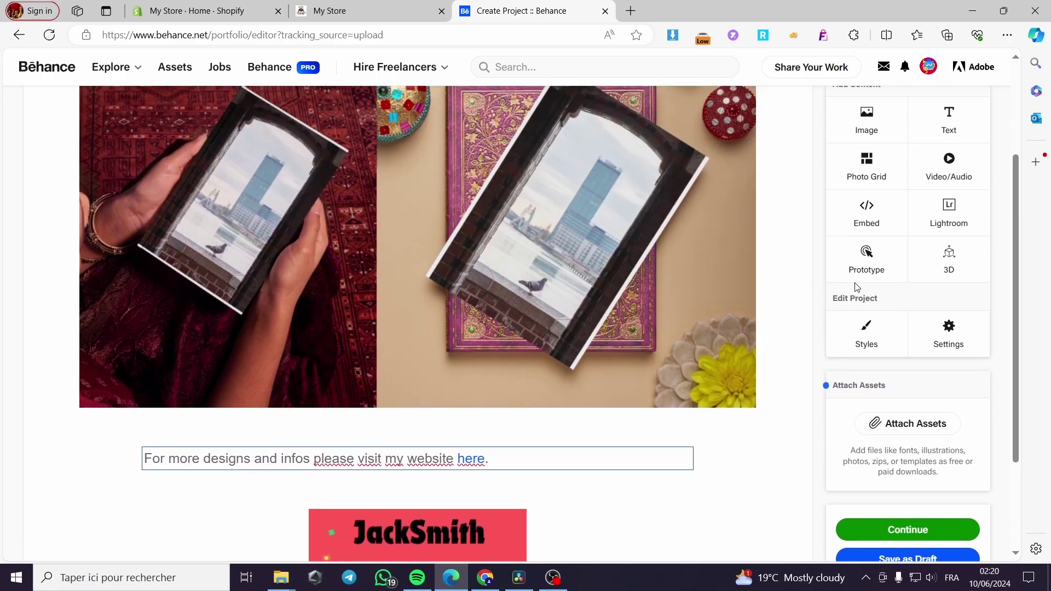
pyautogui.scroll(-3, 625, 293)
pyautogui.scroll(-1, 681, 310)
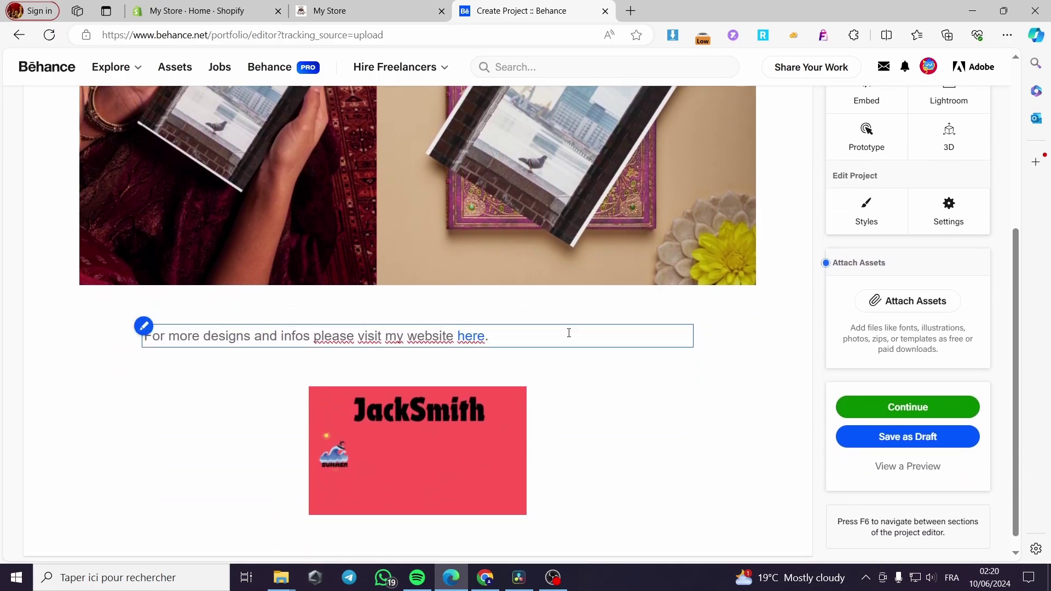
pyautogui.scroll(6, 630, 280)
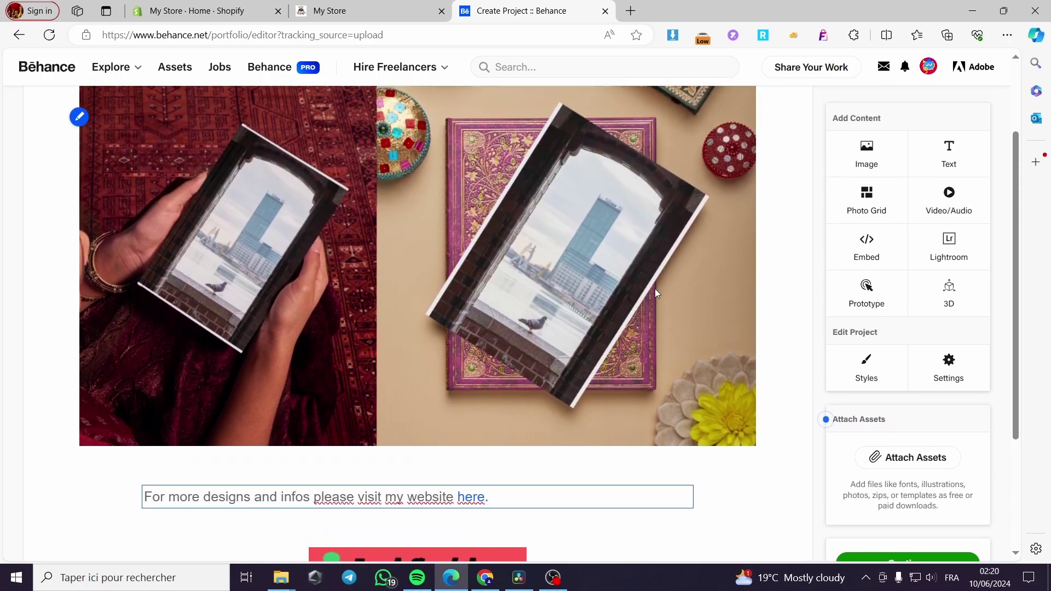
pyautogui.scroll(-3, 748, 277)
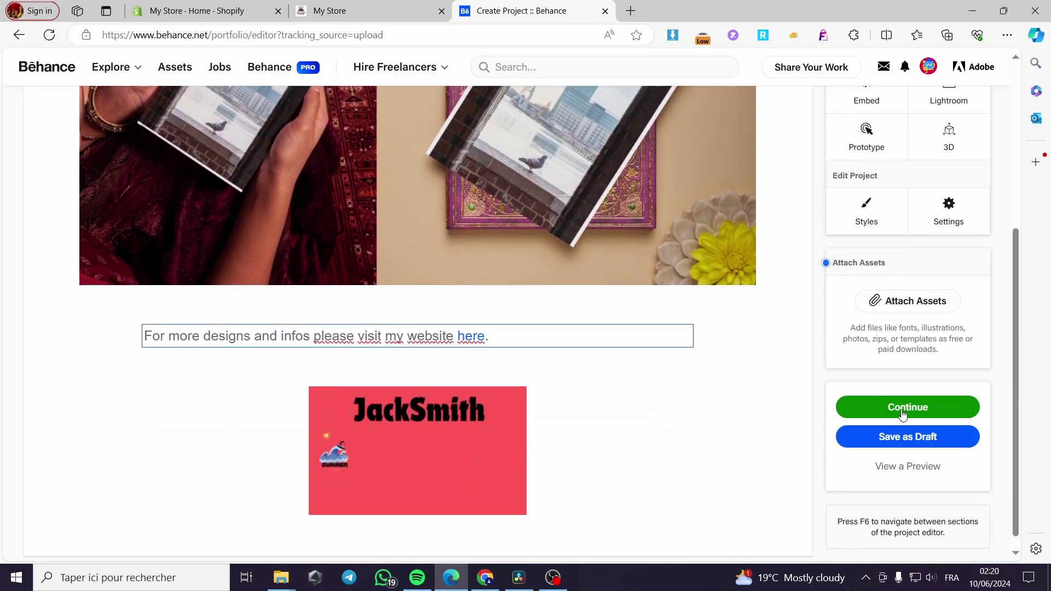
# Step: Continue to the project's publishing details and try to upload the "Front" PNG as the project cover
pyautogui.click(912, 415)
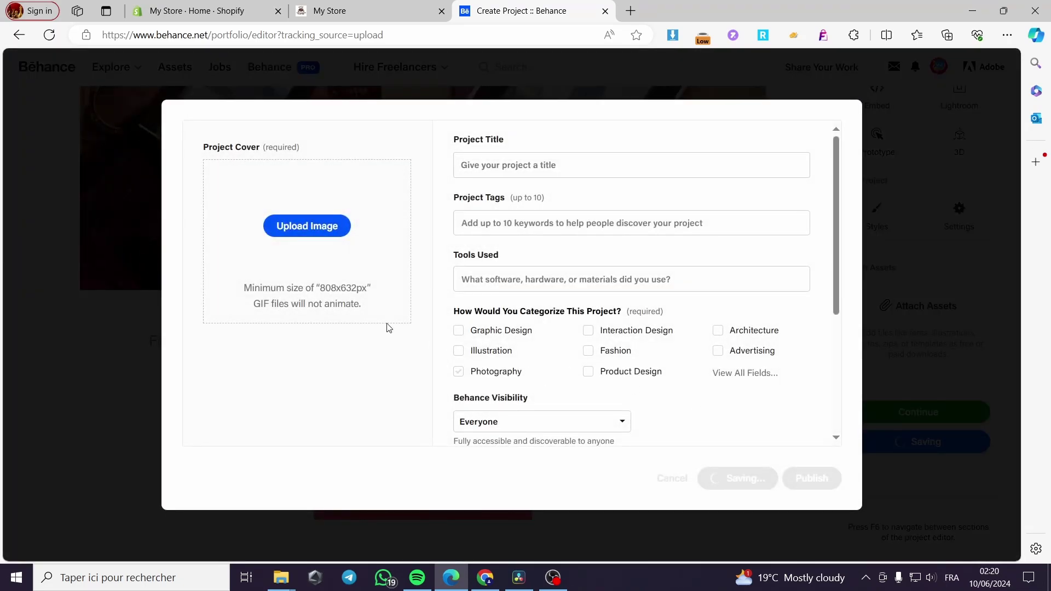
pyautogui.click(307, 226)
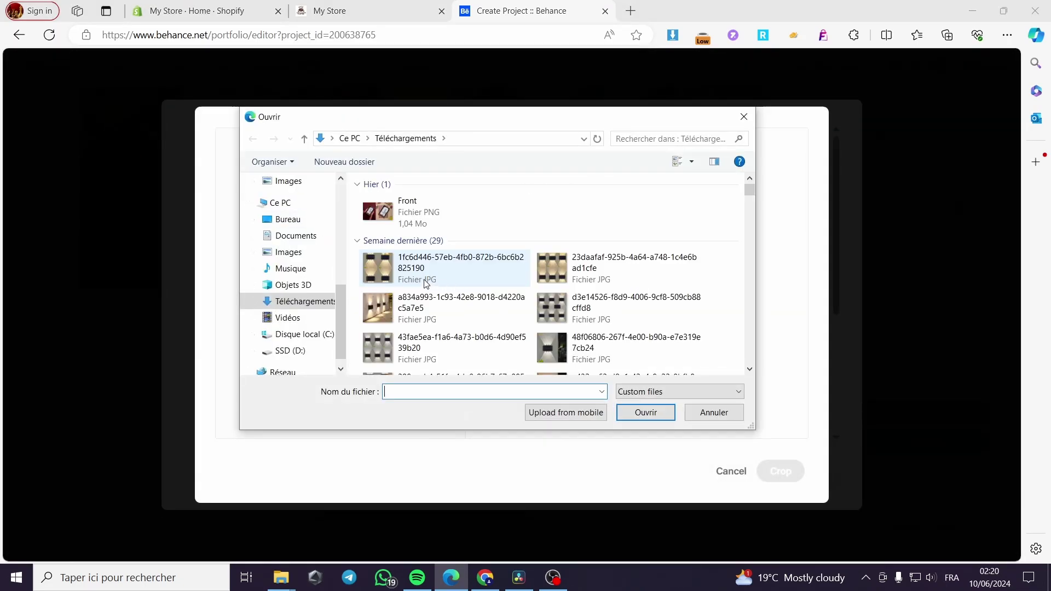
pyautogui.doubleClick(419, 224)
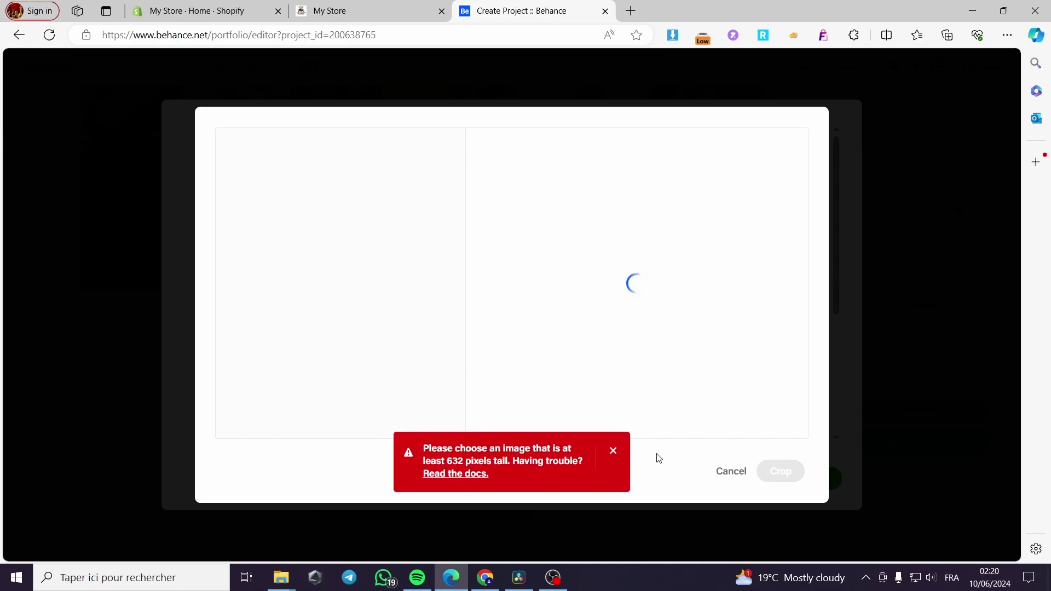
pyautogui.click(613, 452)
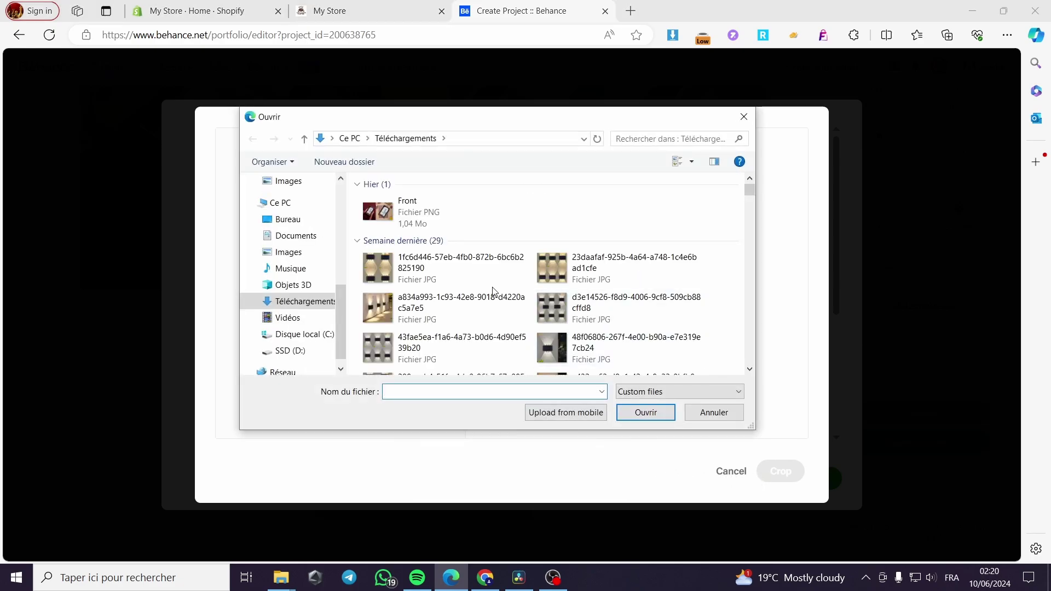
# Step: Try to upload a different image from the Downloads folder as the project cover
pyautogui.scroll(-10, 602, 304)
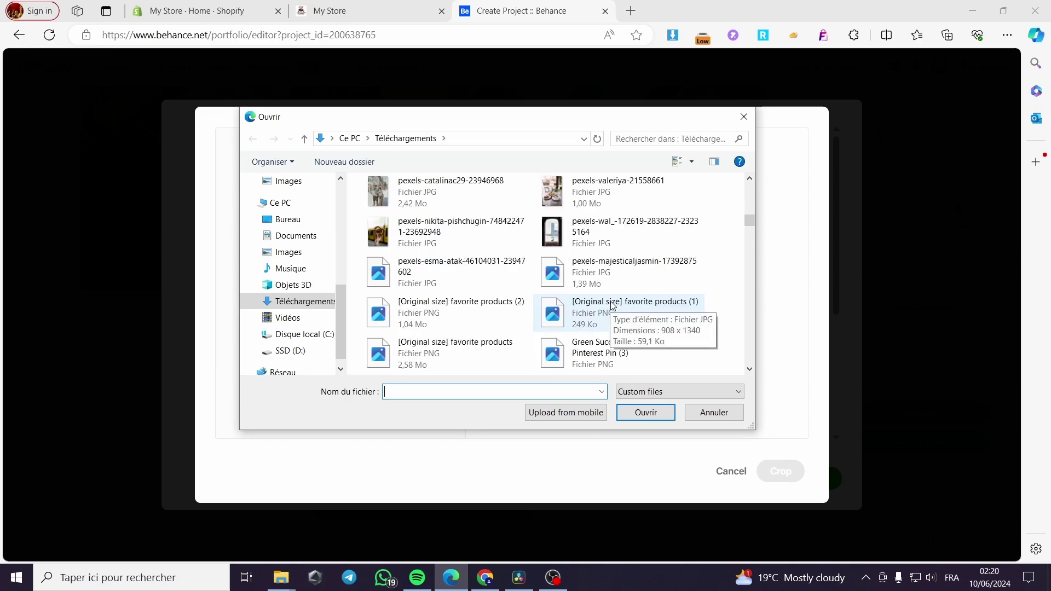
pyautogui.scroll(-2, 612, 305)
pyautogui.scroll(5, 544, 300)
pyautogui.doubleClick(405, 279)
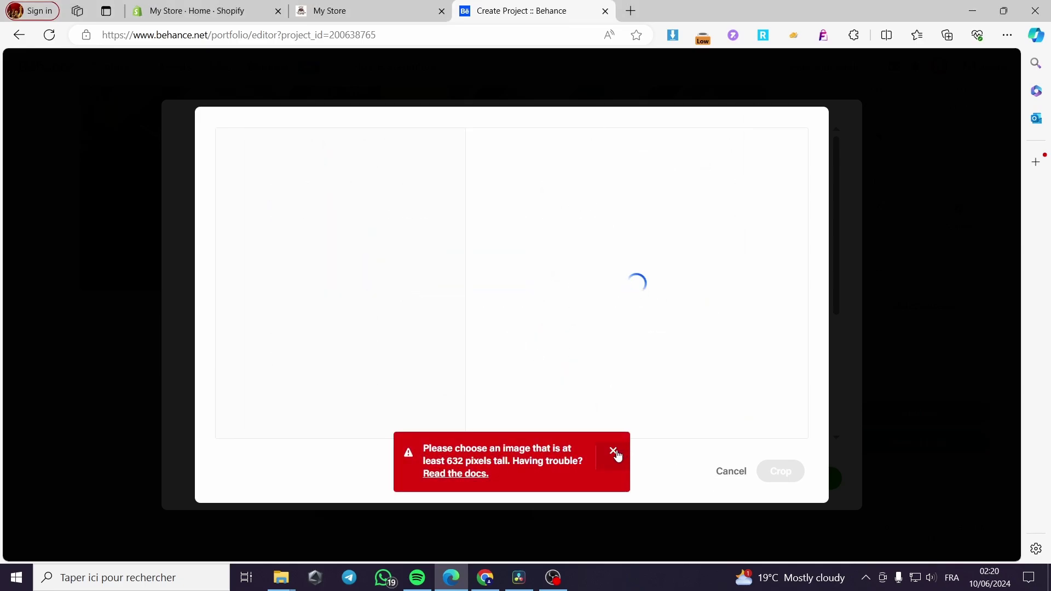
pyautogui.click(615, 452)
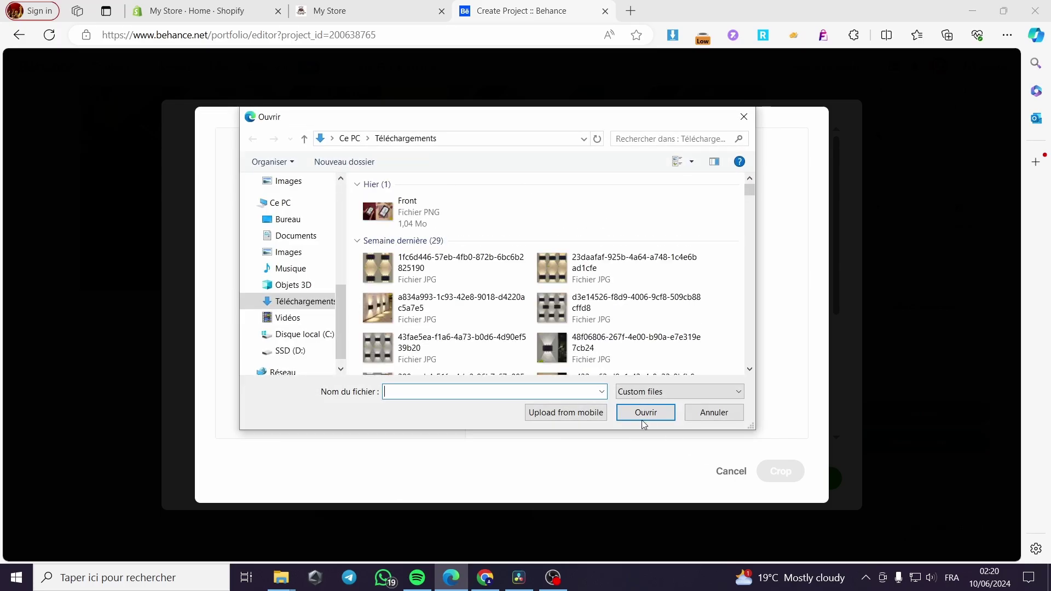
# Step: Load the wall light image "a432ee62-d9e1-42e4-8a22-0bfb8a11beb4" from the Downloads folder as the project cover
pyautogui.scroll(-10, 597, 328)
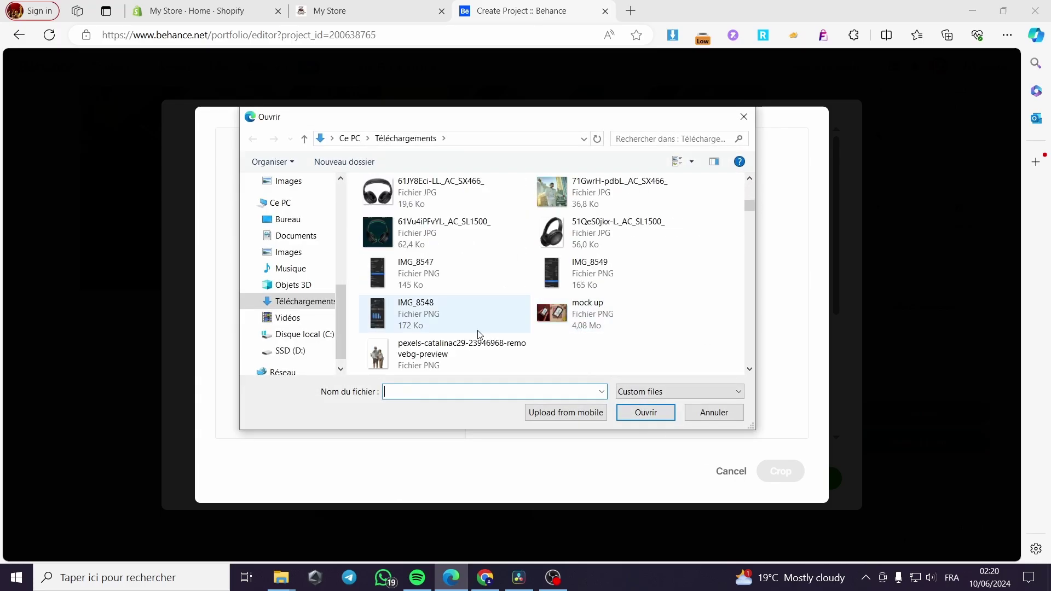
pyautogui.scroll(-10, 438, 328)
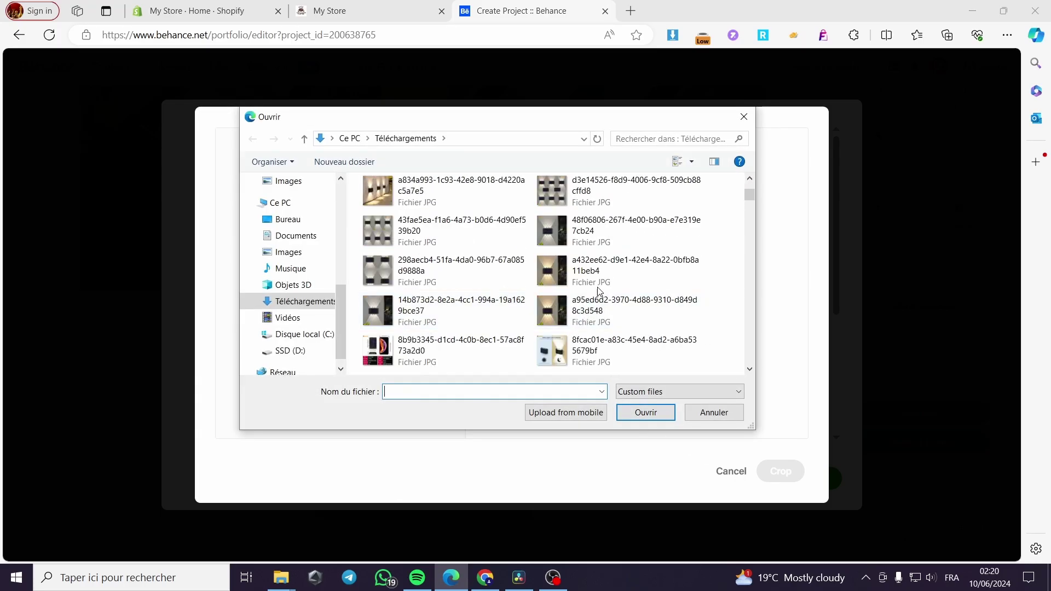
pyautogui.doubleClick(600, 282)
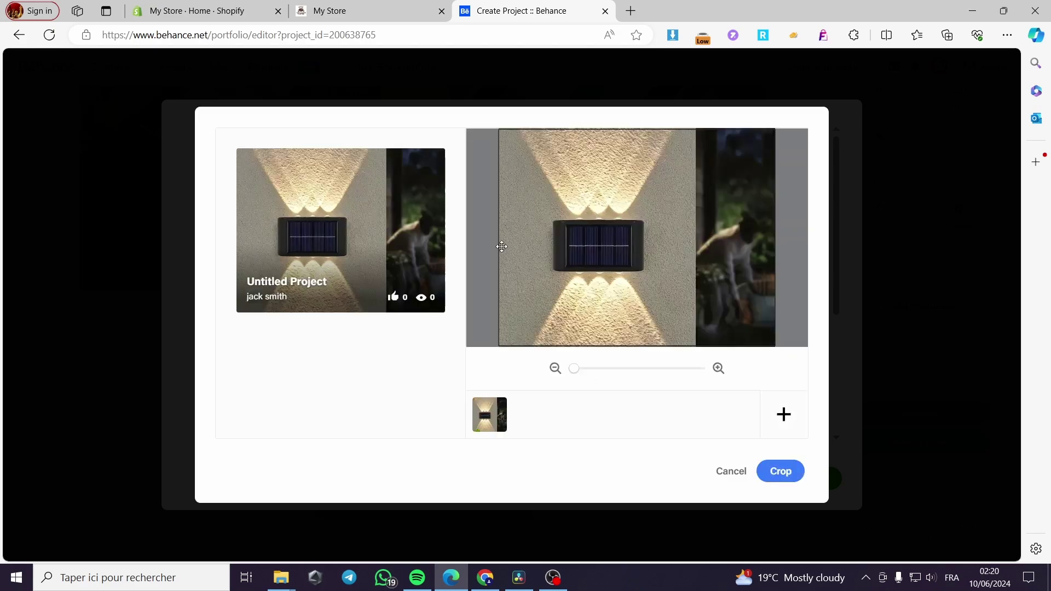
# Step: Apply the cover crop and fill in the project details with the title "Mockup" and the categories Graphic Design, Illustration and Photography
pyautogui.click(781, 471)
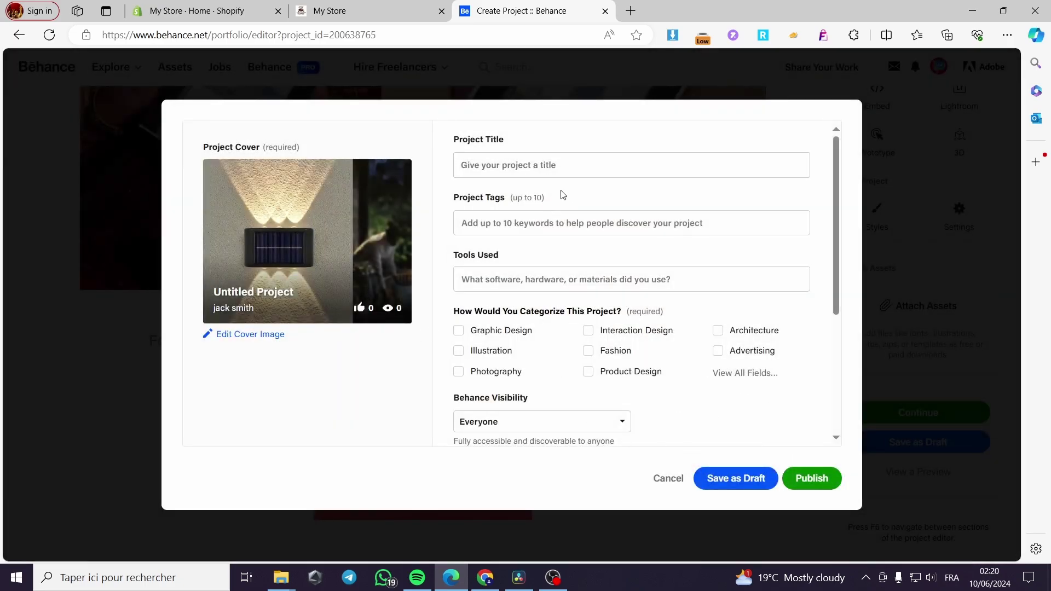
pyautogui.click(544, 172)
pyautogui.click(517, 164)
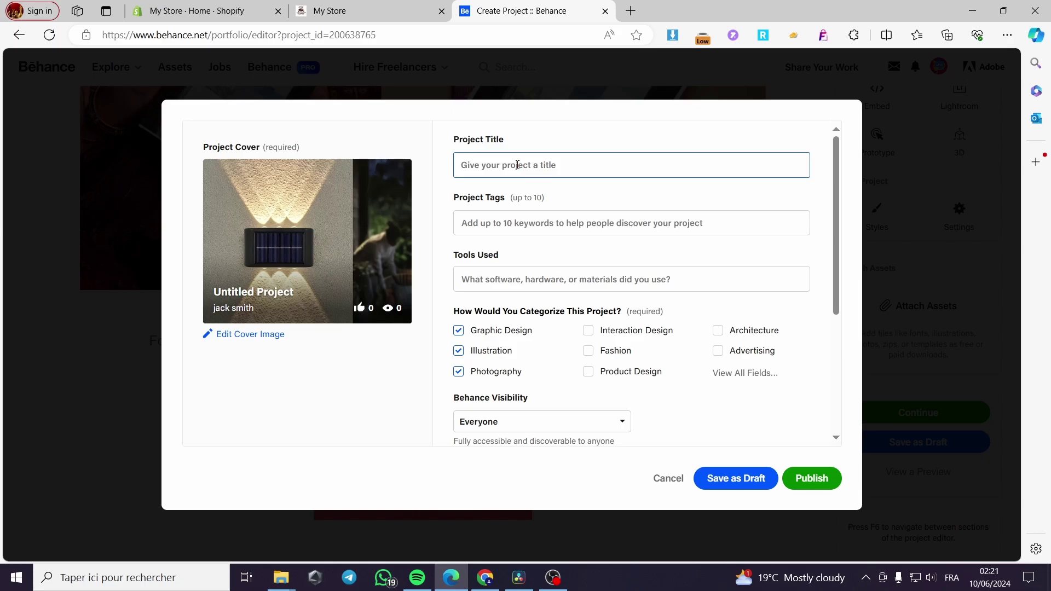
pyautogui.write('Mi')
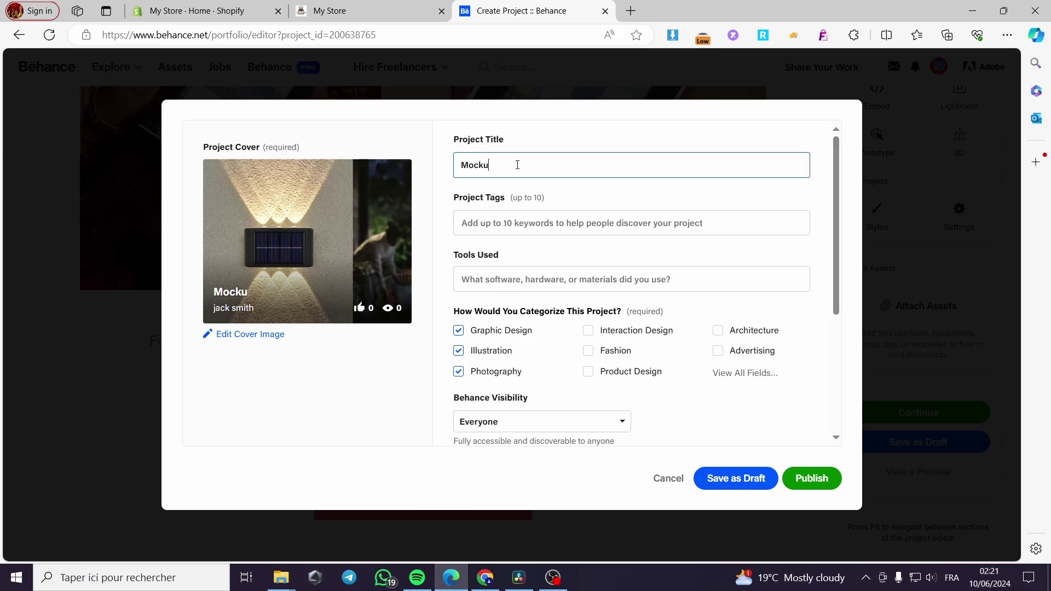
# Step: Add the suggested tags "text", "graphic designer" and "branding" to the project and publish it
pyautogui.click(507, 222)
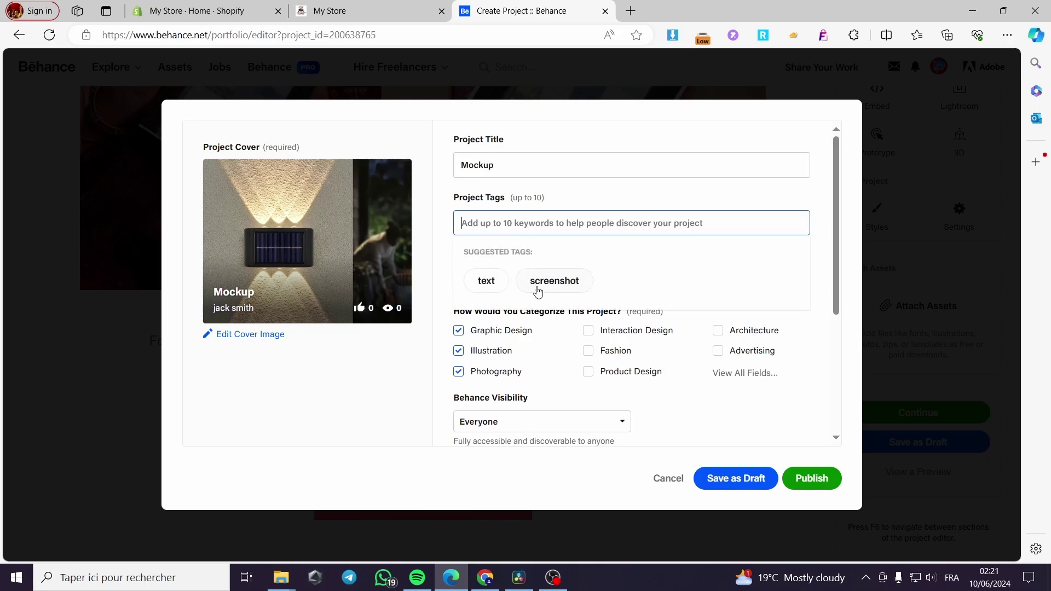
pyautogui.click(493, 289)
pyautogui.click(528, 284)
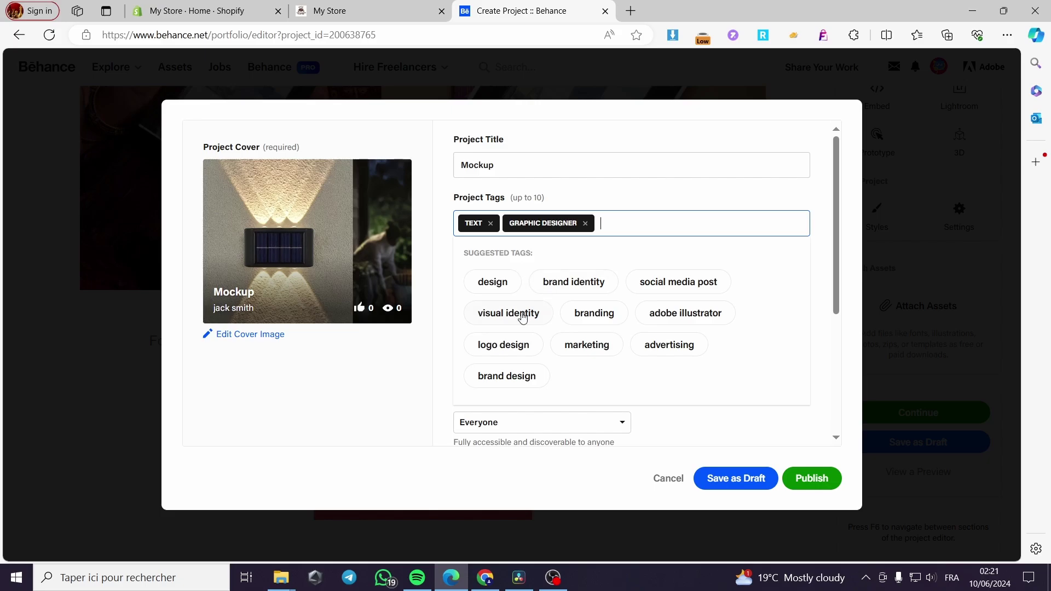
pyautogui.click(574, 320)
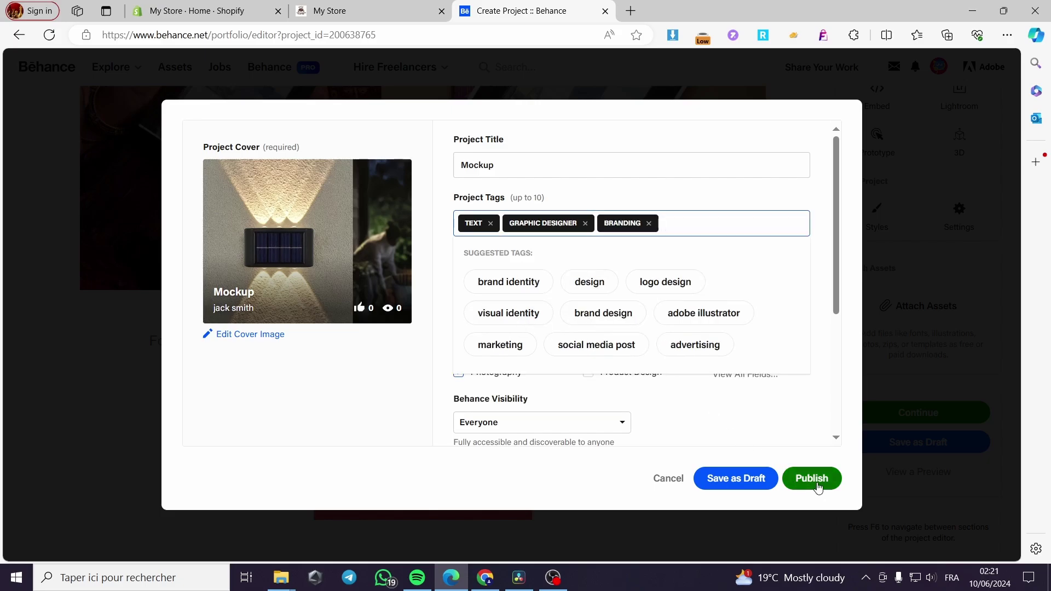
pyautogui.click(814, 489)
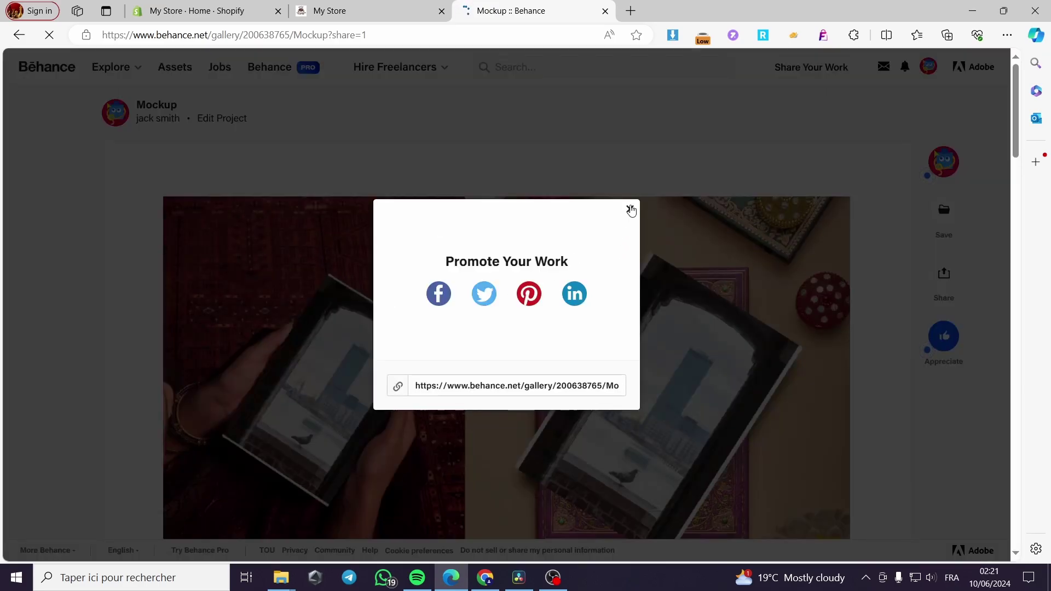
# Step: Dismiss the promotion dialog and review the images and website text on the published project page
pyautogui.click(631, 210)
pyautogui.scroll(-5, 355, 303)
pyautogui.scroll(4, 355, 303)
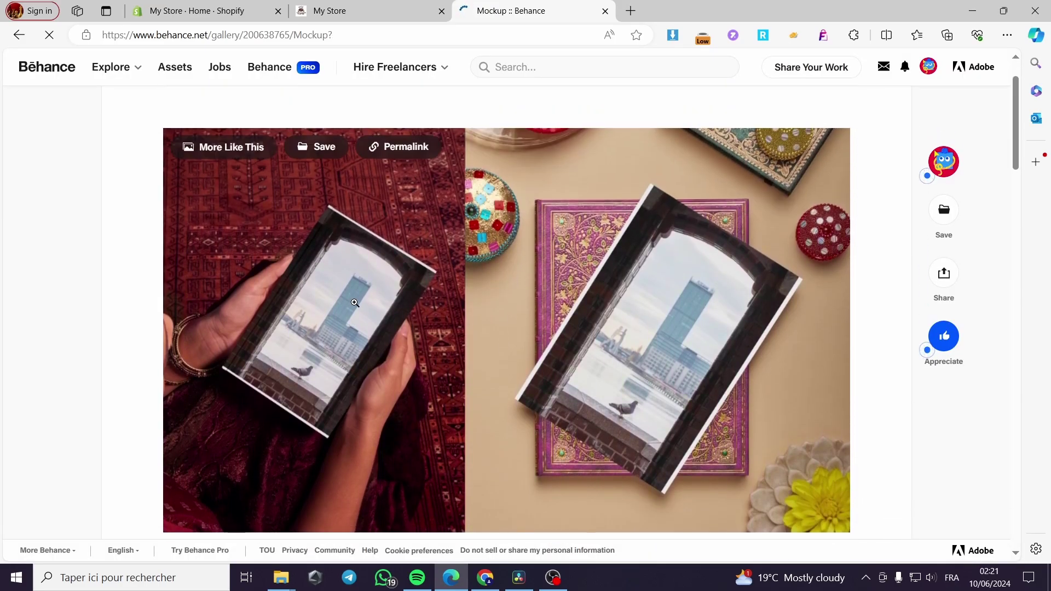
pyautogui.scroll(-4, 607, 329)
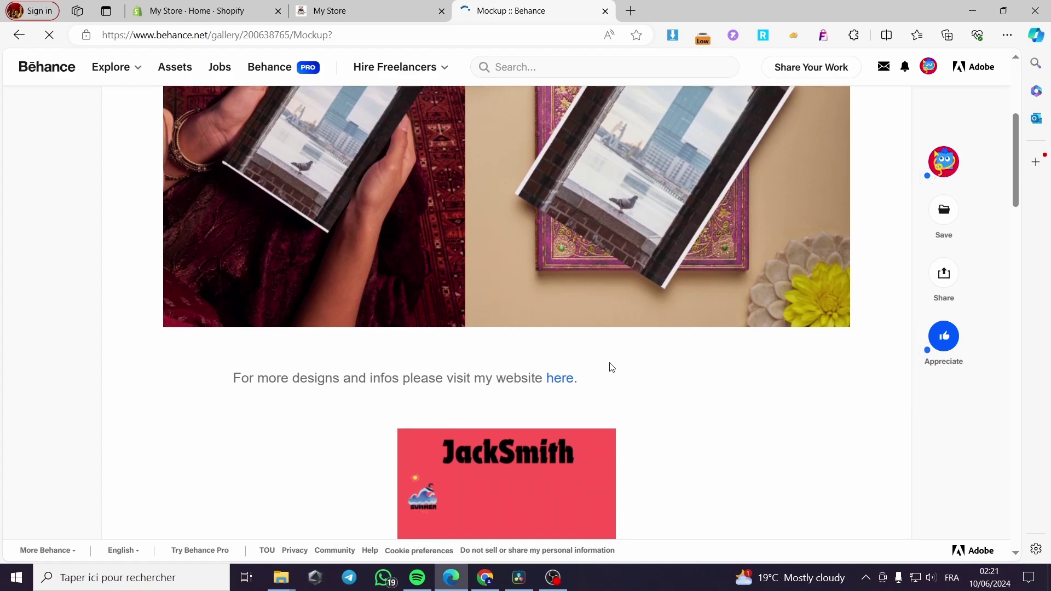
pyautogui.scroll(4, 502, 332)
pyautogui.scroll(-4, 465, 394)
pyautogui.scroll(-3, 436, 461)
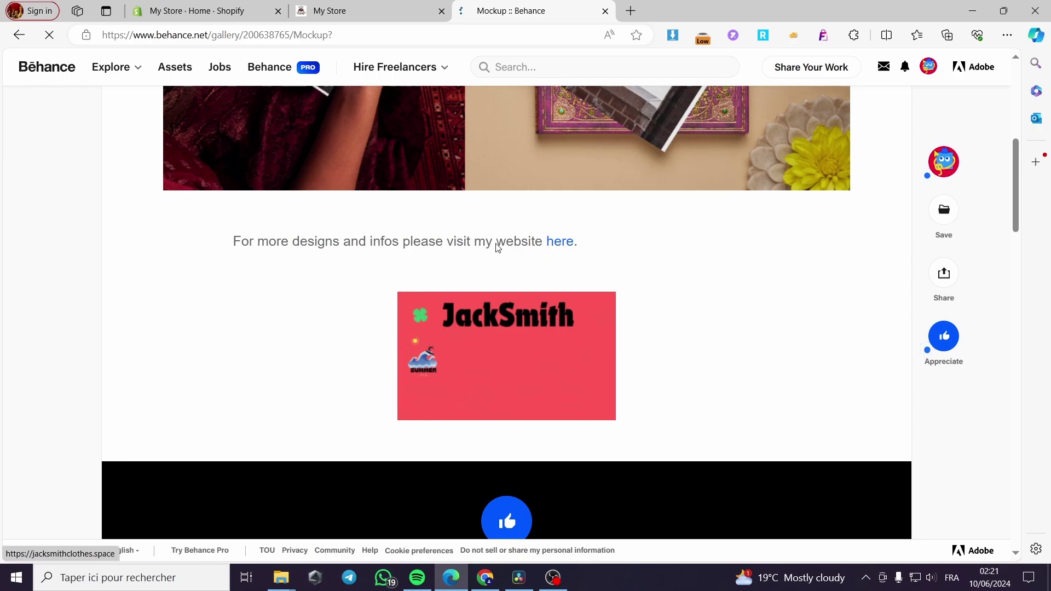
# Step: Test the "here" link by looking over the store's home page it opens, and close the store page
pyautogui.click(561, 243)
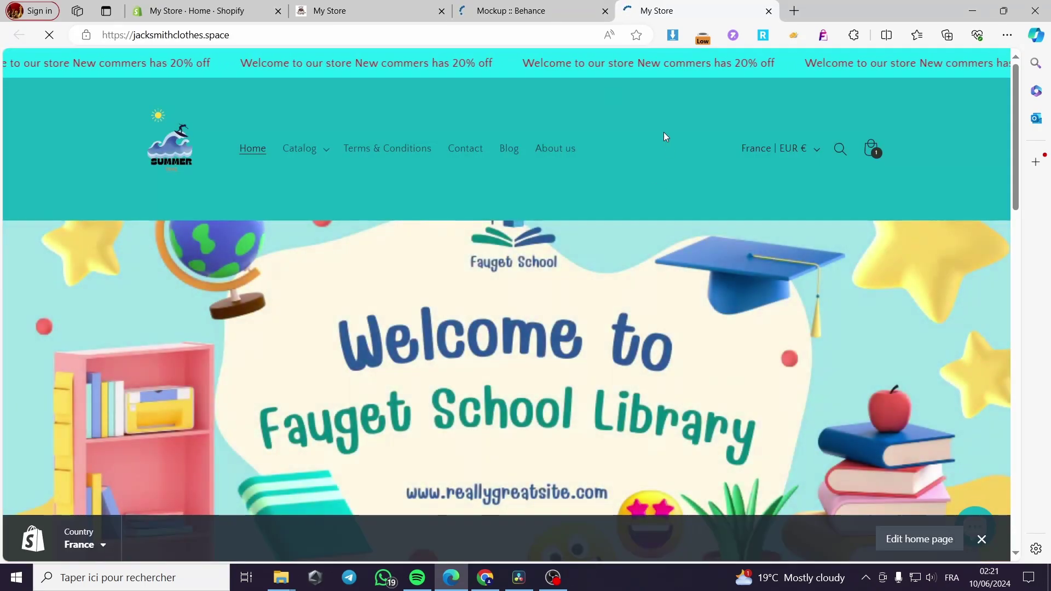
pyautogui.scroll(-8, 418, 277)
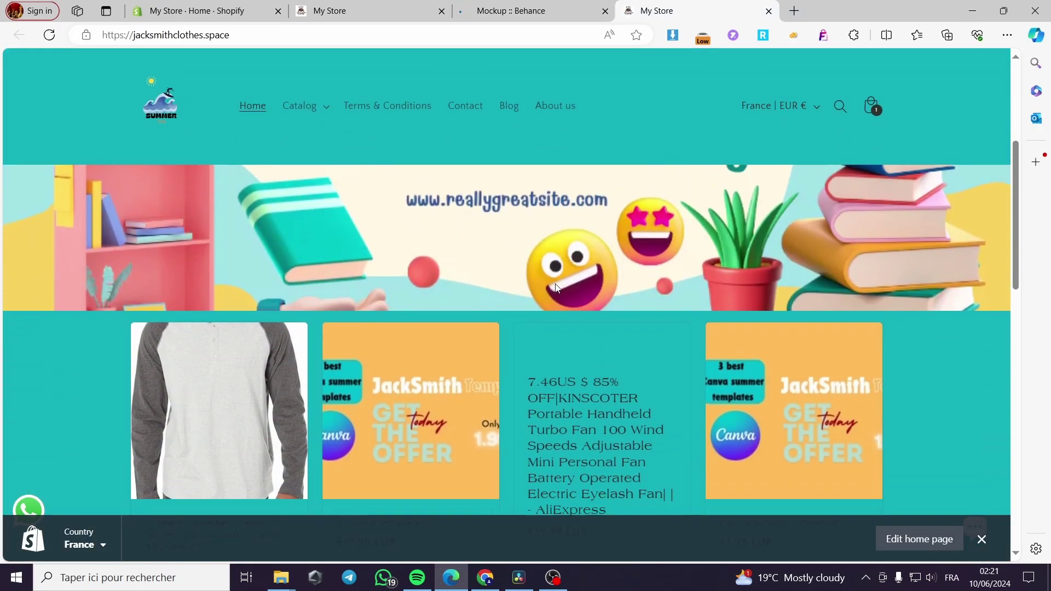
pyautogui.scroll(8, 704, 283)
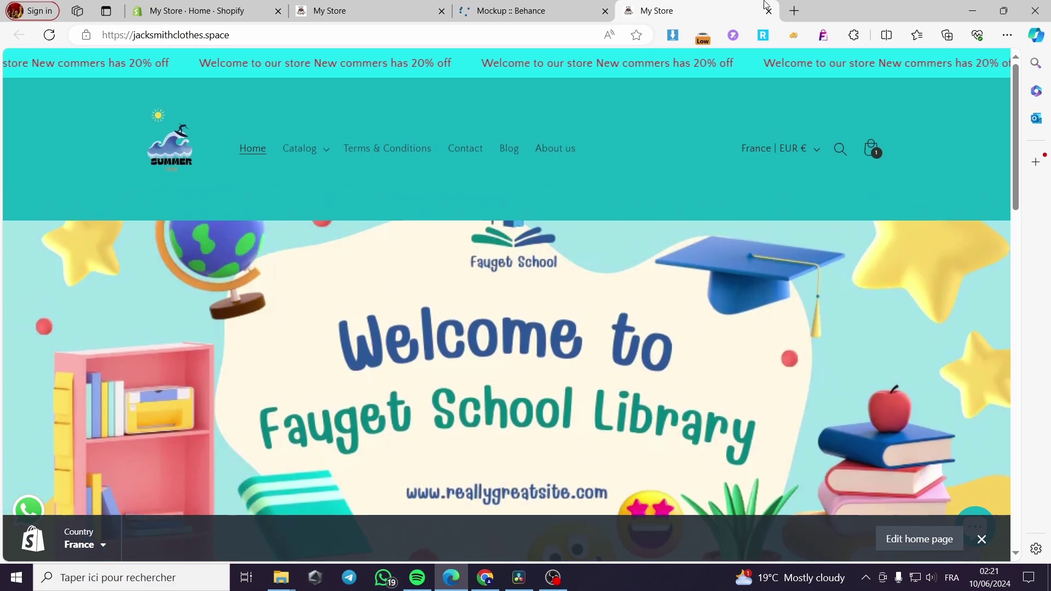
pyautogui.click(770, 11)
# Step: Examine the end of the published project and return to its beginning
pyautogui.scroll(-3, 759, 226)
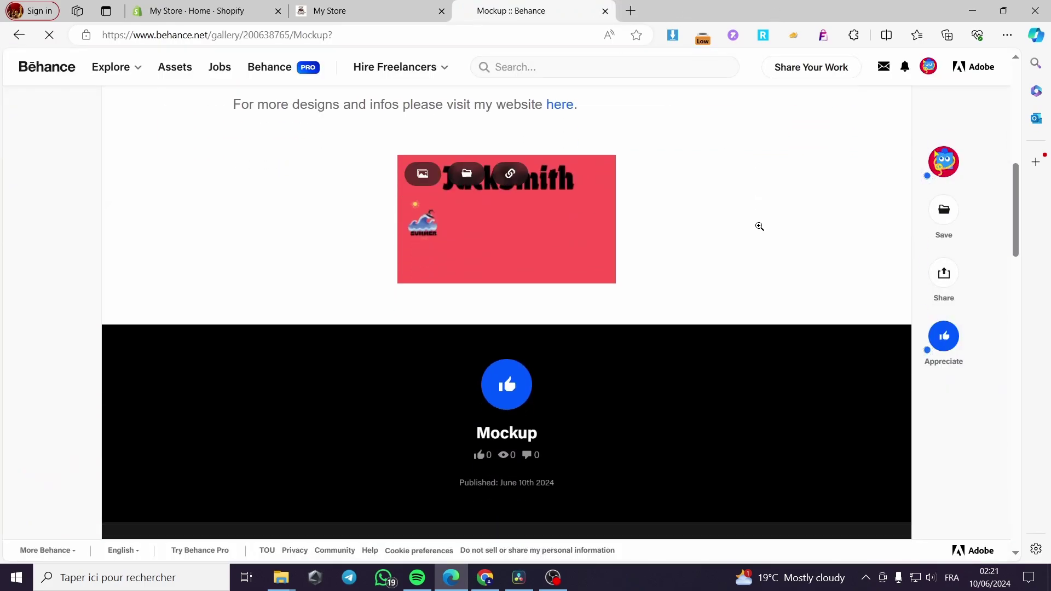
pyautogui.scroll(4, 758, 226)
pyautogui.scroll(6, 604, 270)
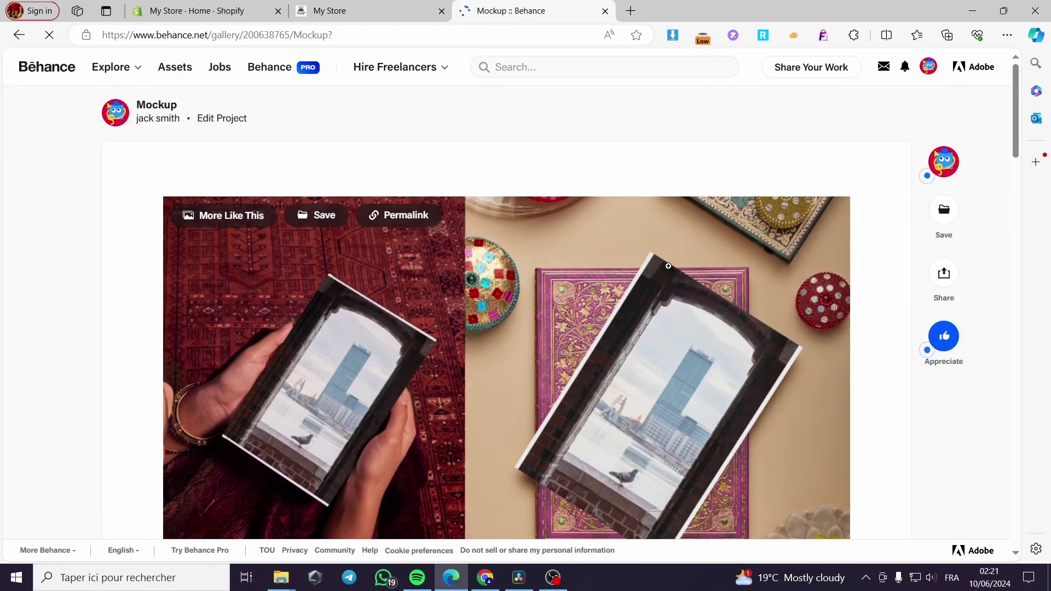